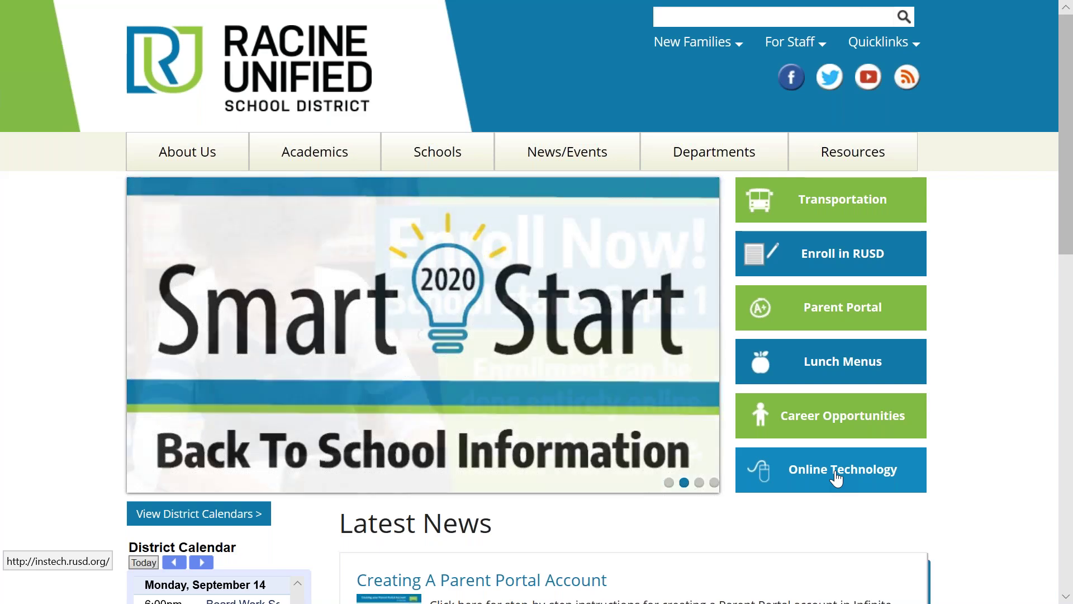
Step: Keep English as the display language and scroll down to the profile icon choices
key("alt+Tab")
key("alt+Tab")
key("alt+Tab")
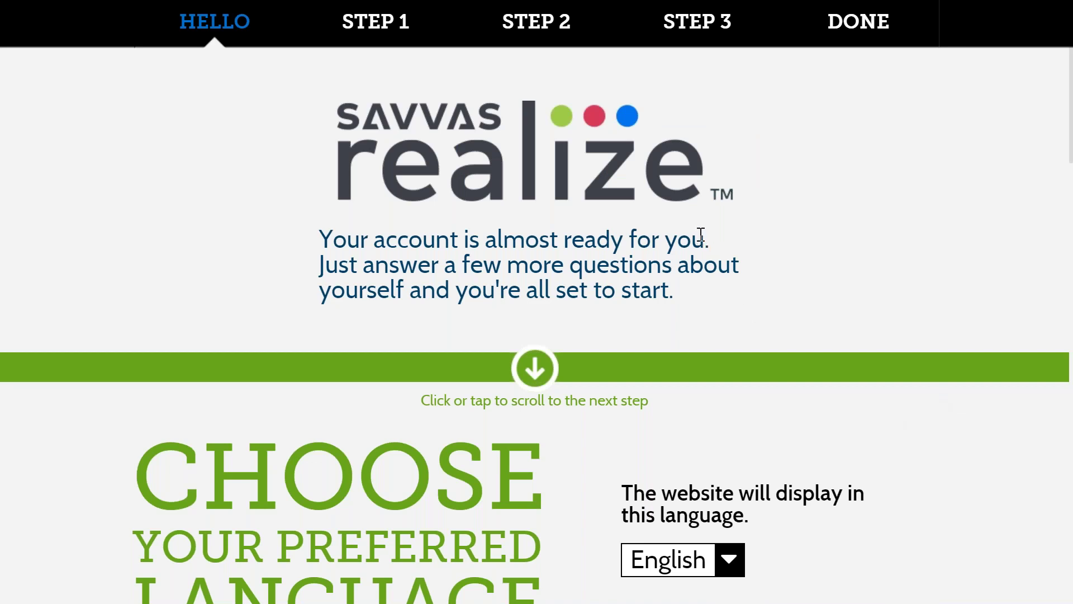
scroll(778, 250, "down", 5)
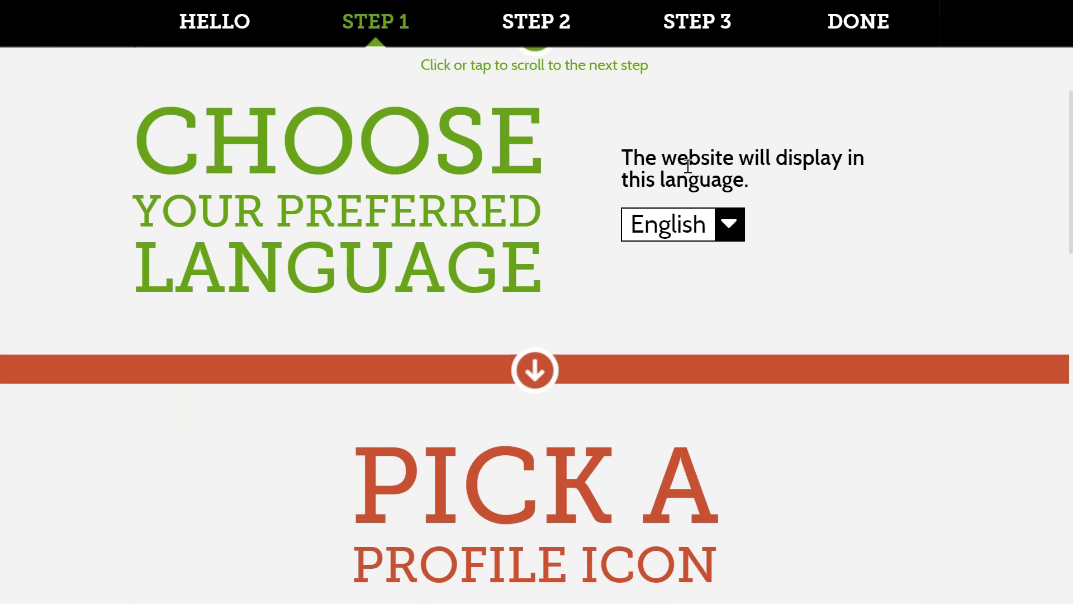
left_click(726, 235)
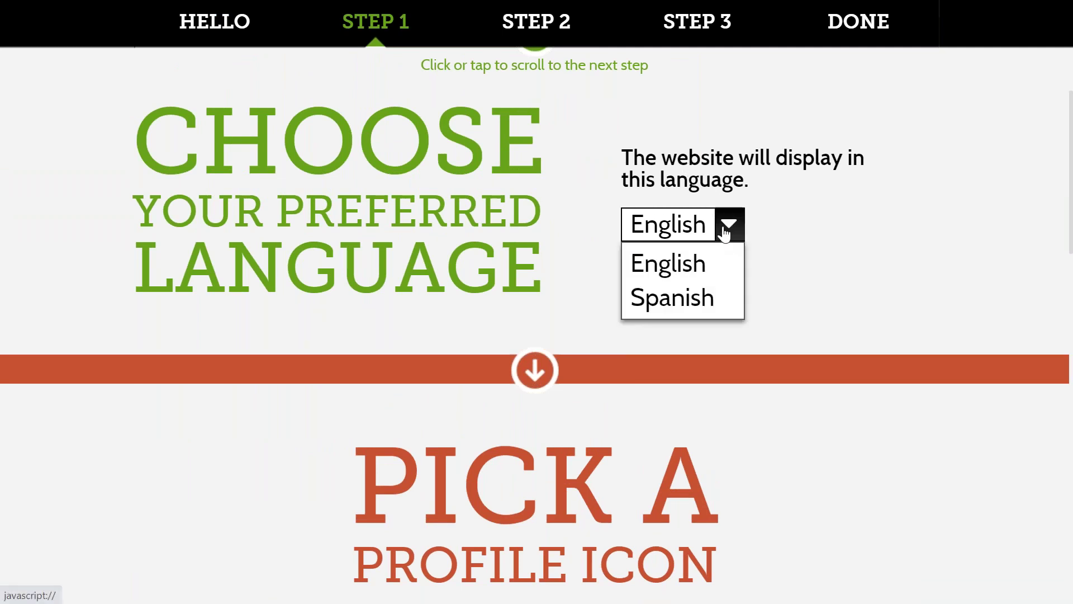
left_click(726, 234)
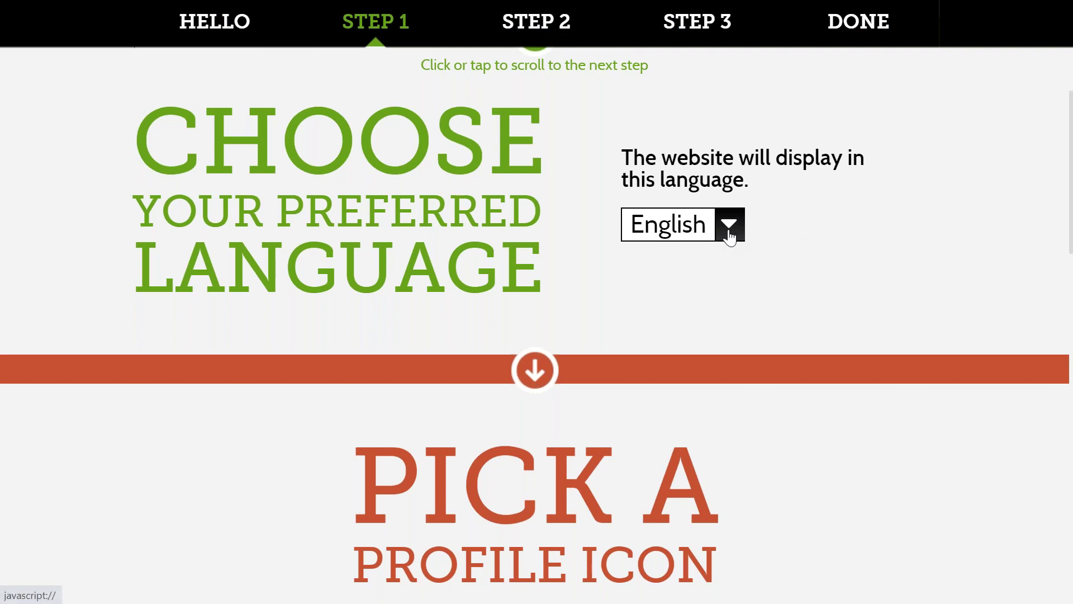
scroll(800, 263, "down", 5)
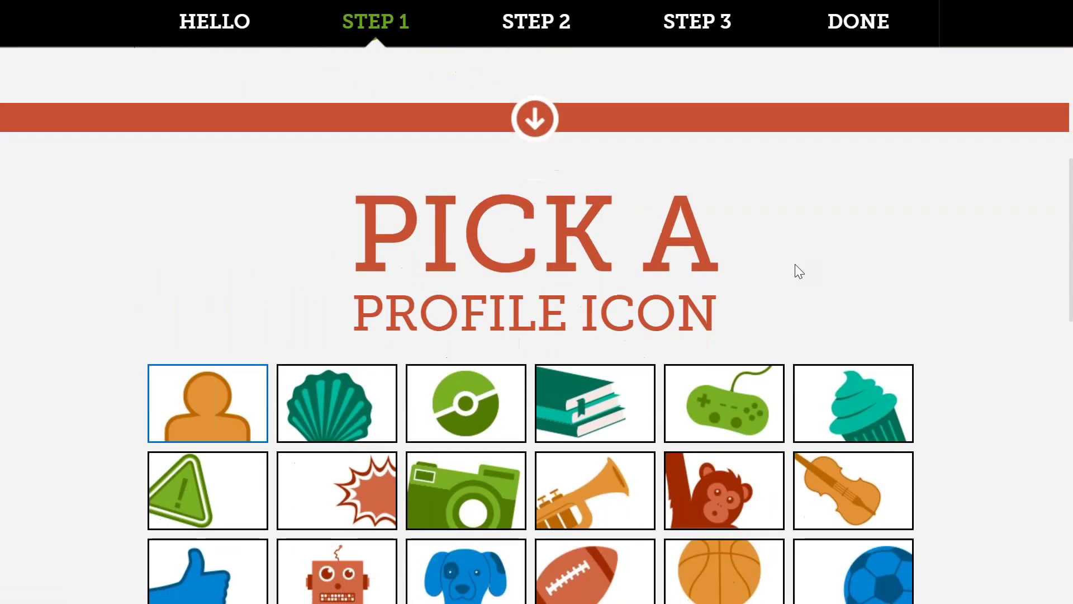
Step: Choose the basketball as the profile icon
scroll(795, 265, "down", 2)
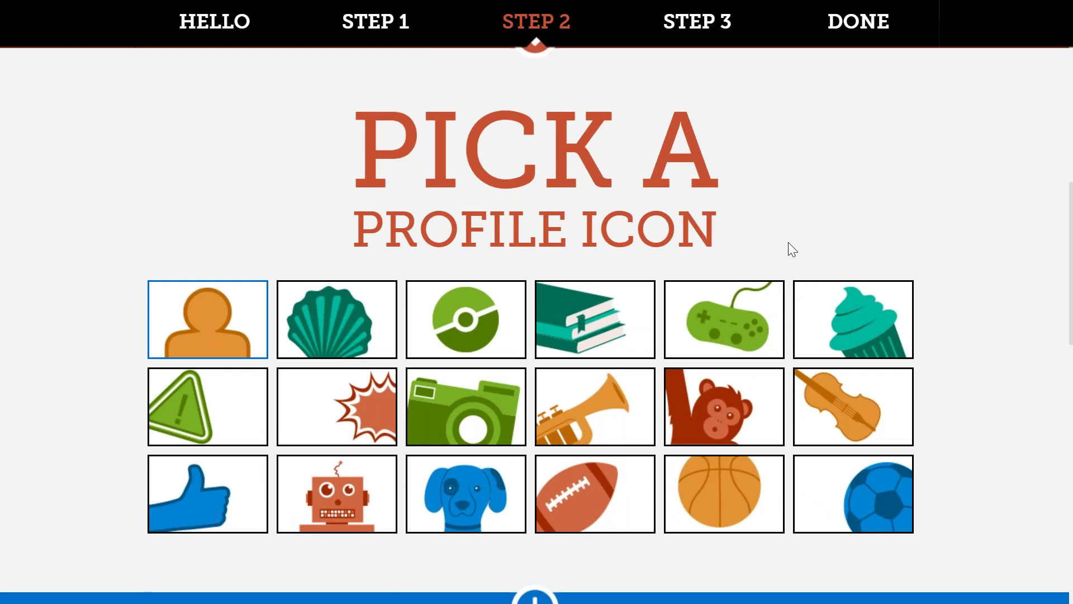
left_click(729, 509)
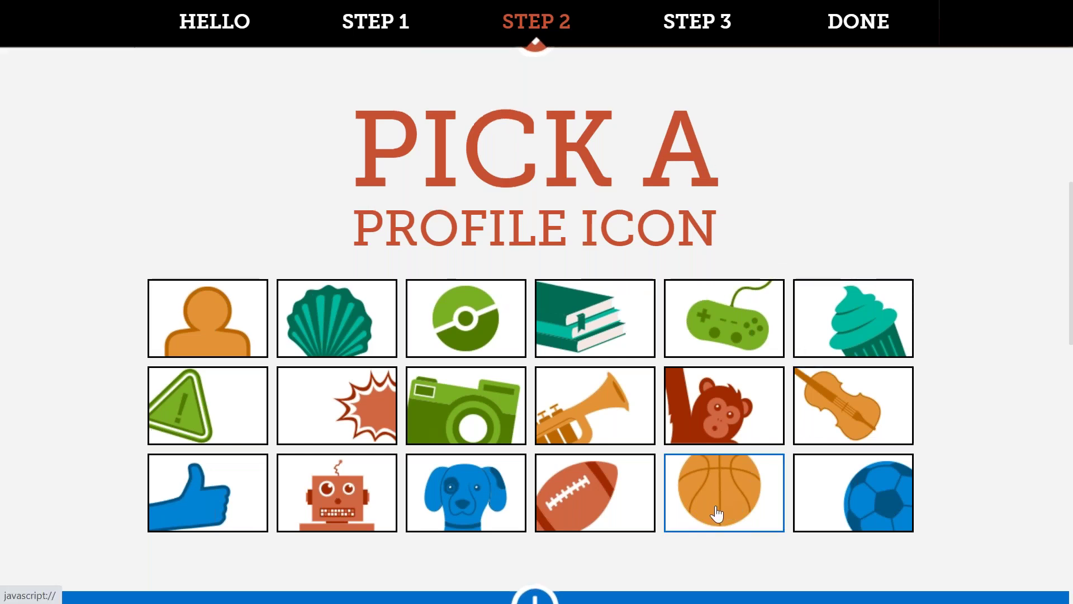
scroll(729, 503, "down", 5)
scroll(728, 498, "down", 3)
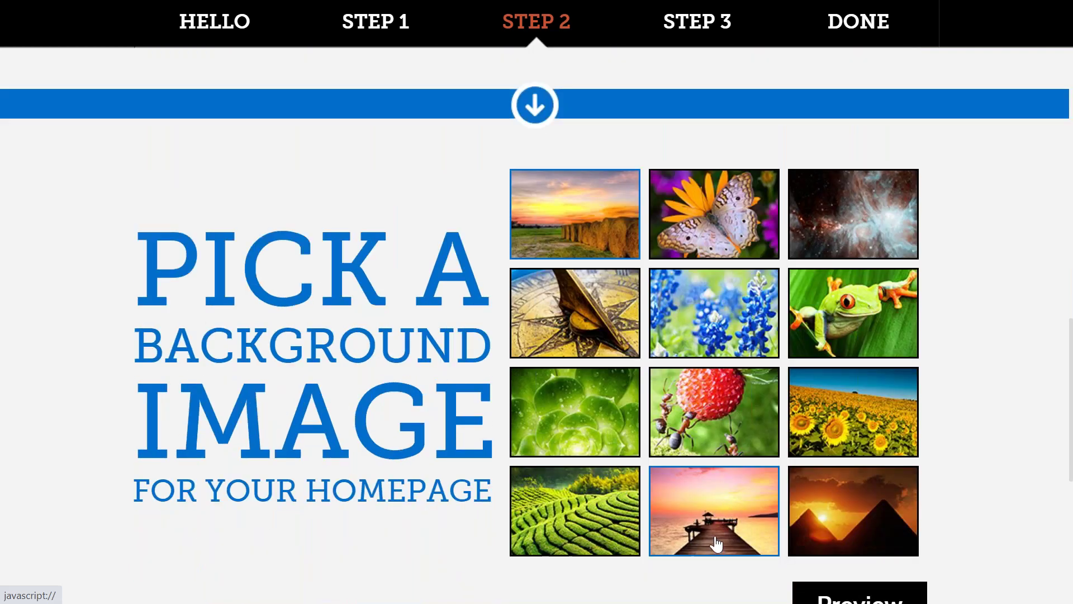
scroll(708, 525, "down", 2)
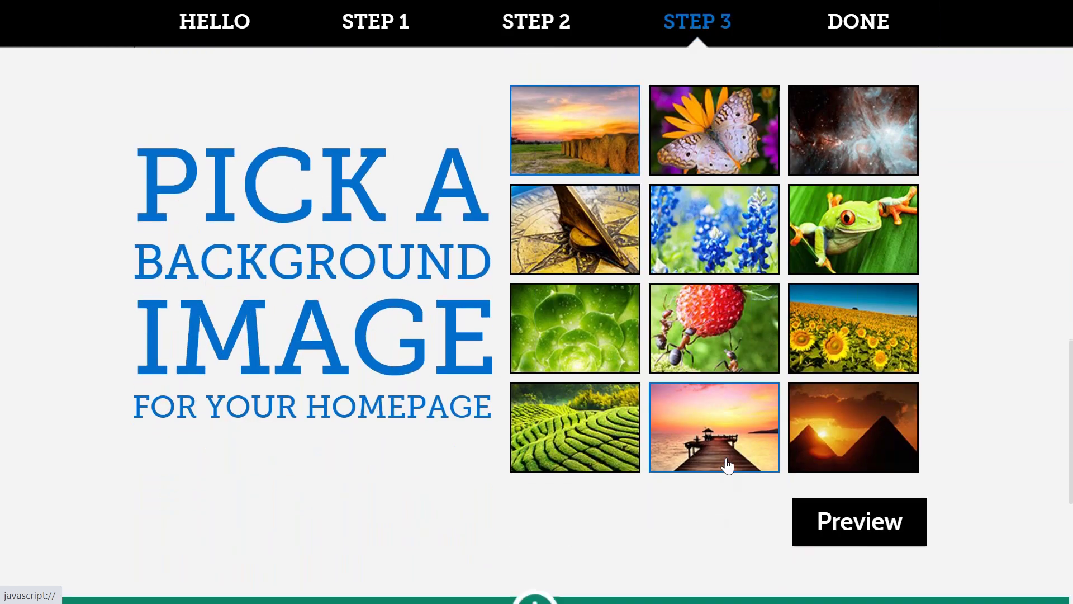
Step: Pick the sunset pier photo as the homepage background and finish with Let's go!
left_click(722, 450)
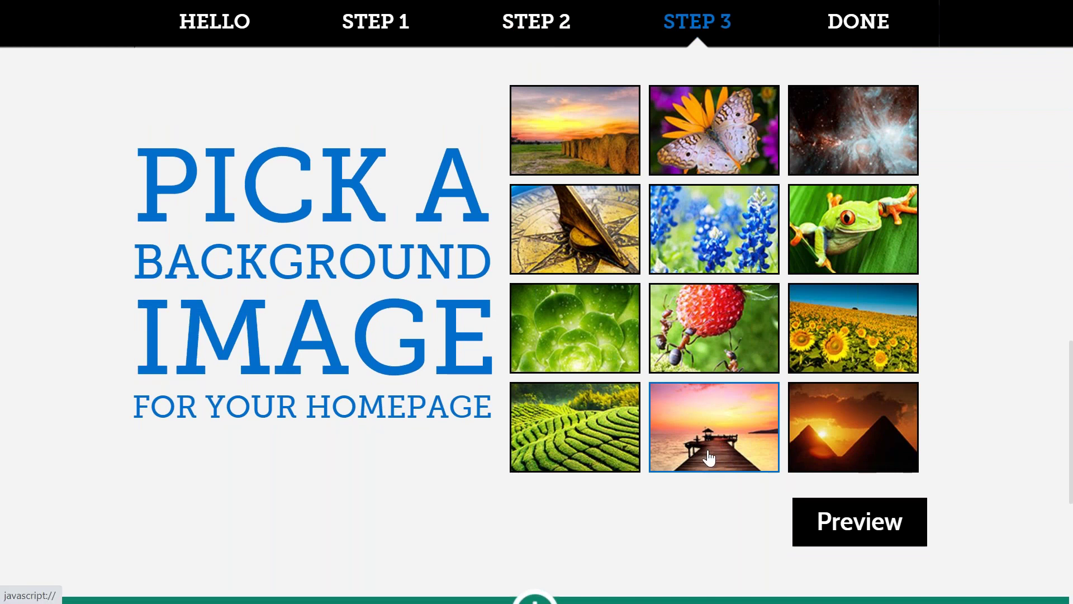
scroll(711, 458, "down", 5)
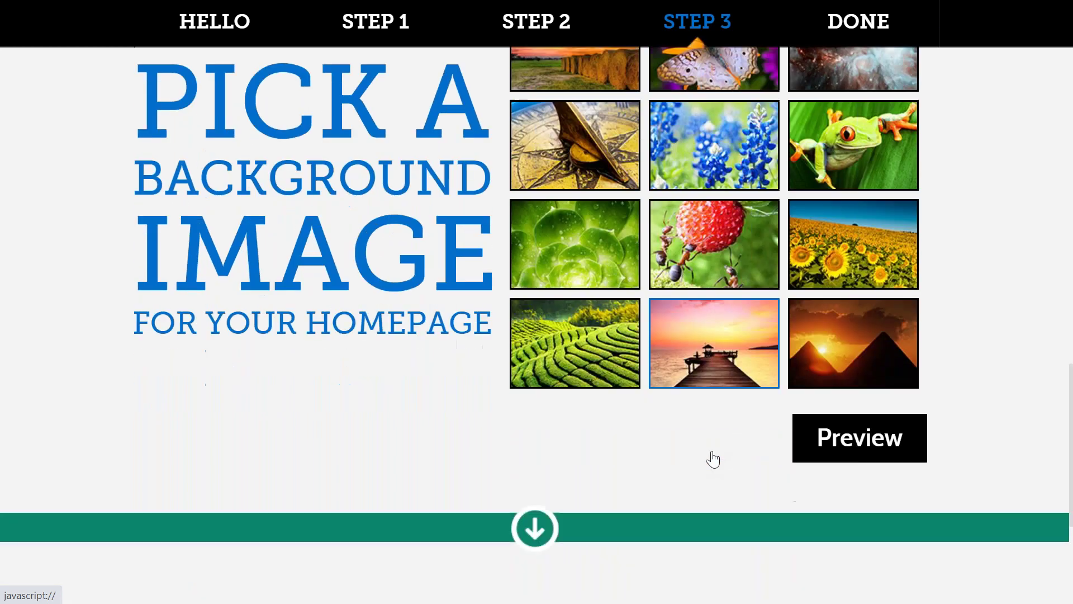
scroll(712, 452, "down", 1)
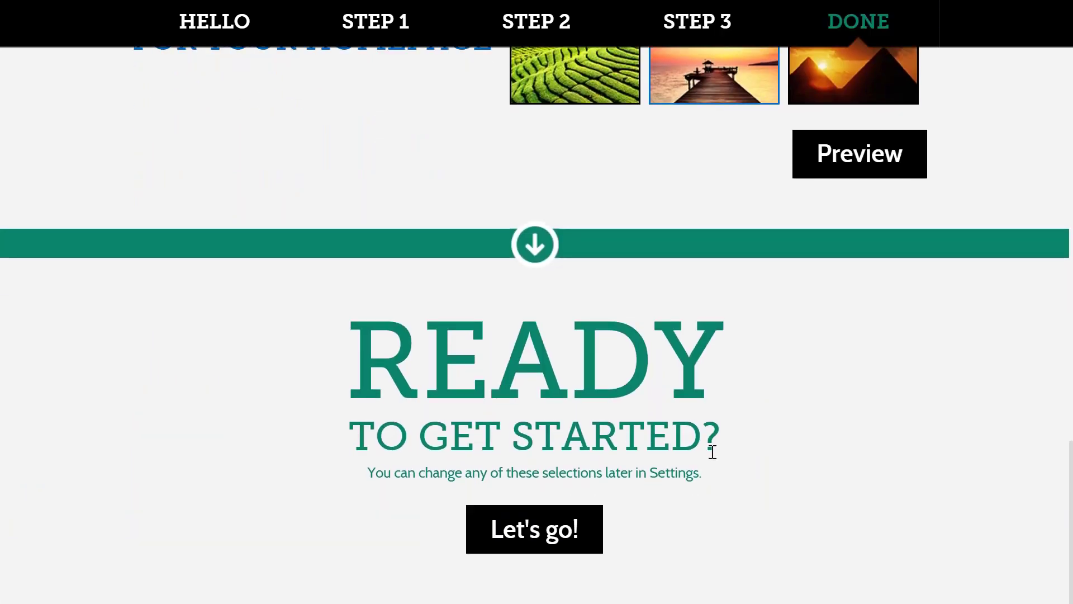
left_click(542, 540)
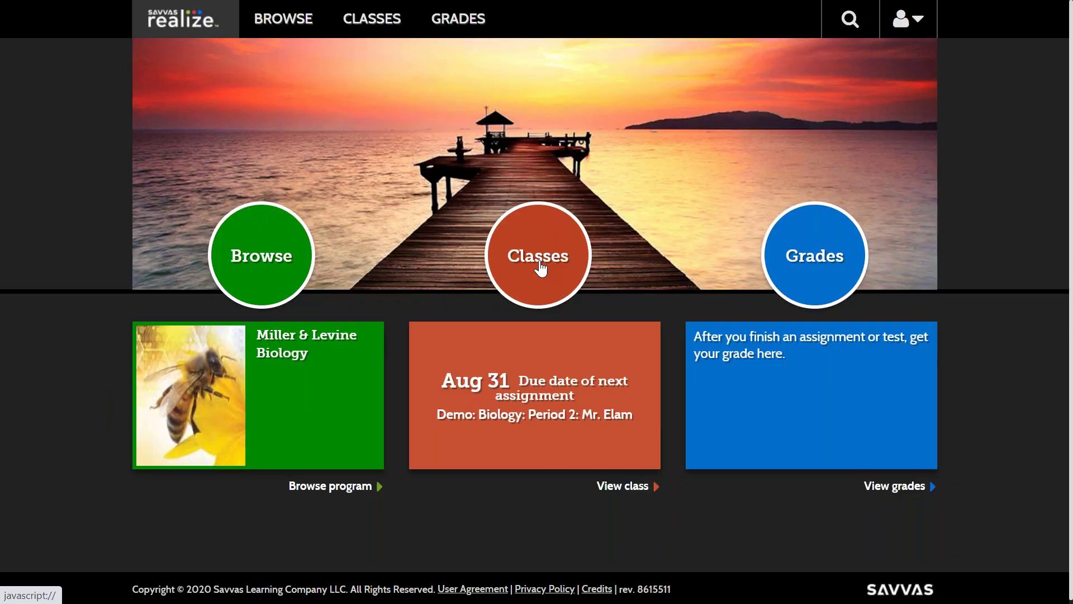
Step: Open the Biology Period 2 class from the Classes circle on the homepage
left_click(540, 269)
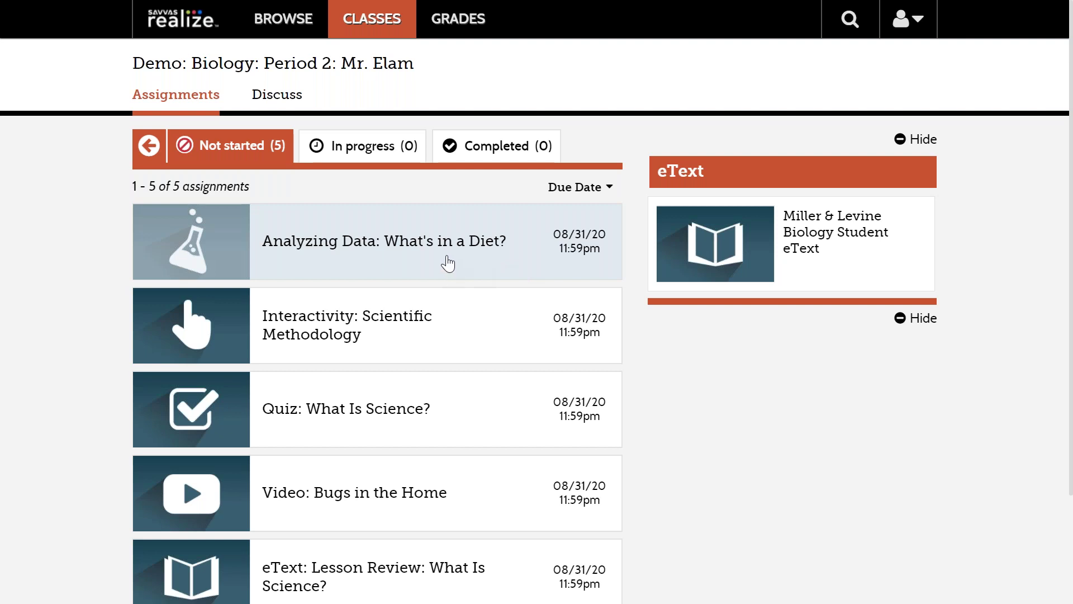
Step: Scroll through the five not-started Biology assignments, all due 08/31/20
scroll(446, 262, "down", 2)
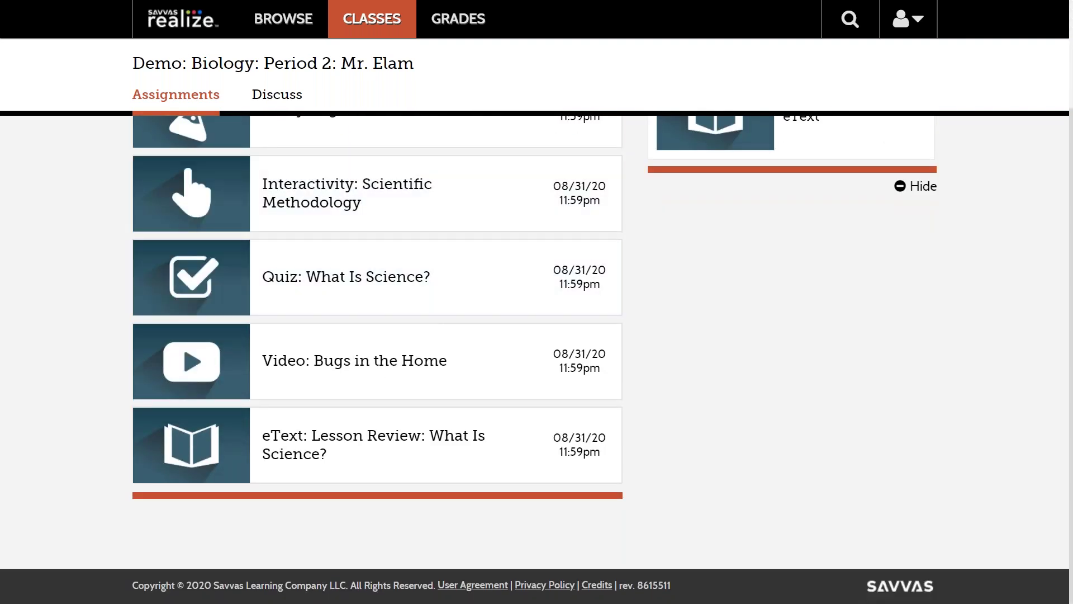
scroll(364, 457, "up", 2)
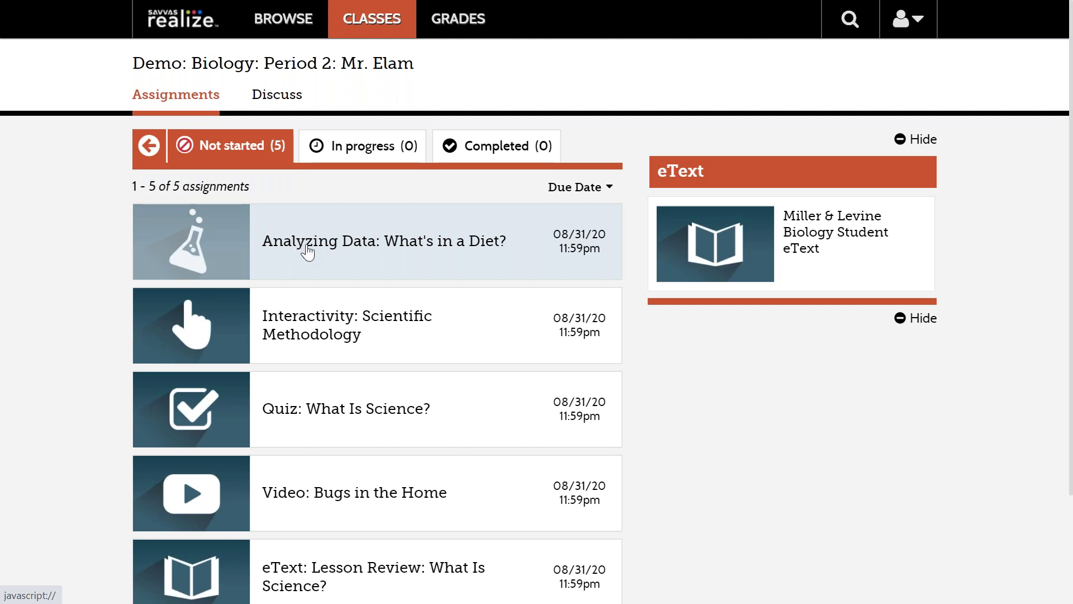
Step: Open the 'Analyzing Data: What's in a Diet?' assignment and view its siamang gibbon worksheet
left_click(308, 253)
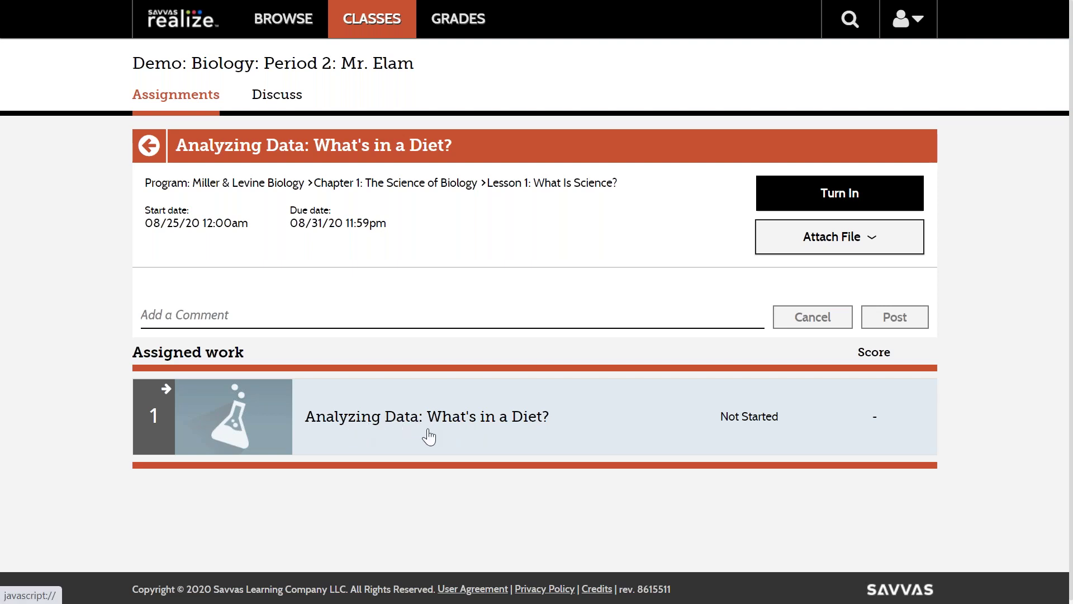
left_click(407, 425)
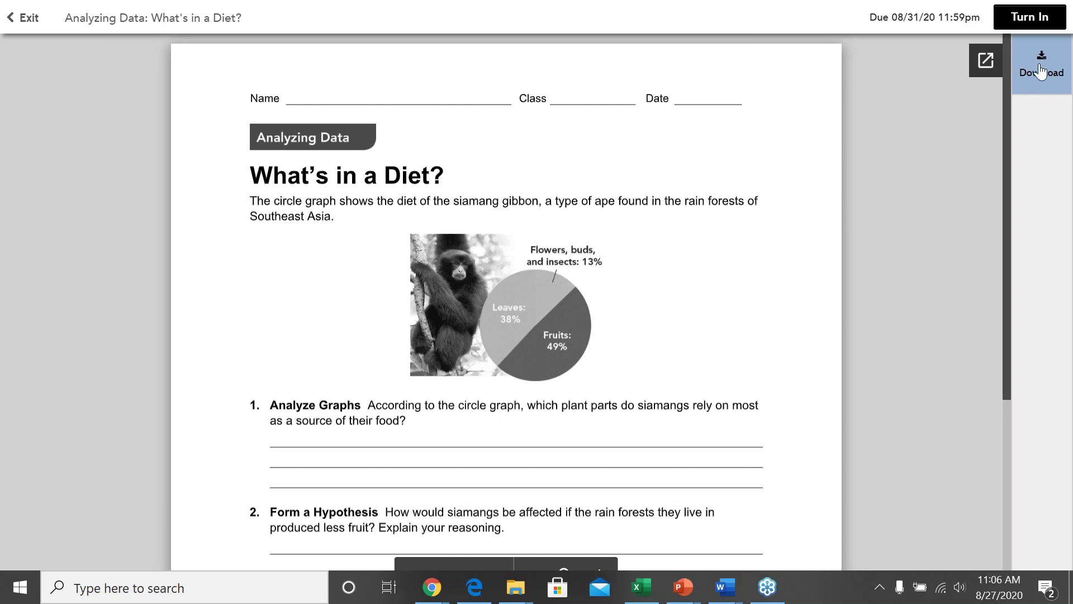
Step: Download the What's in a Diet? worksheet as a Word .doc file
left_click(1041, 71)
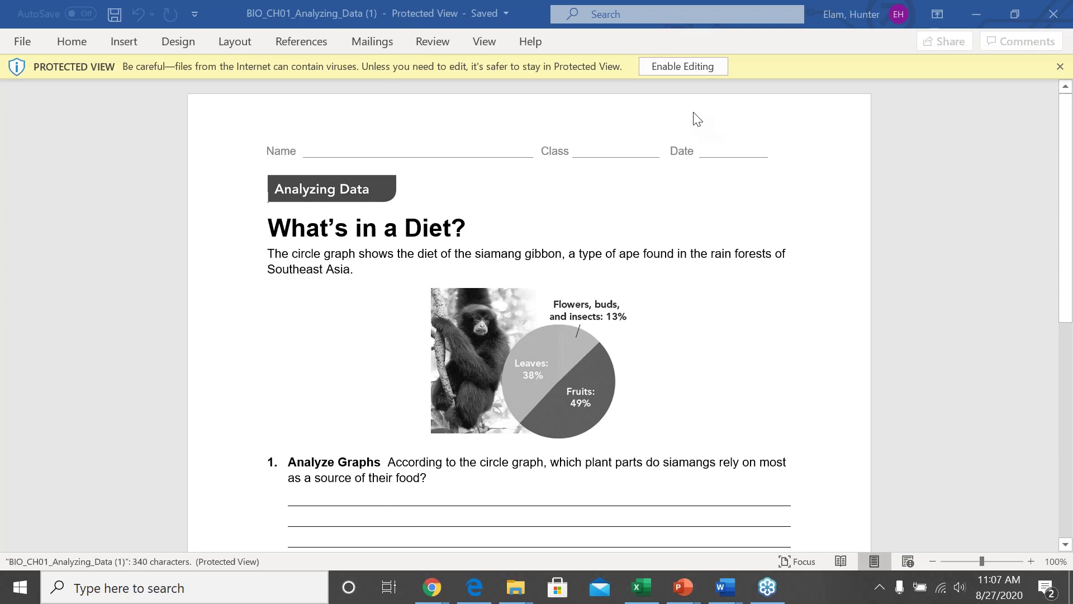
Step: Enable editing and enter the student's full name in the worksheet's Name blank
left_click(672, 65)
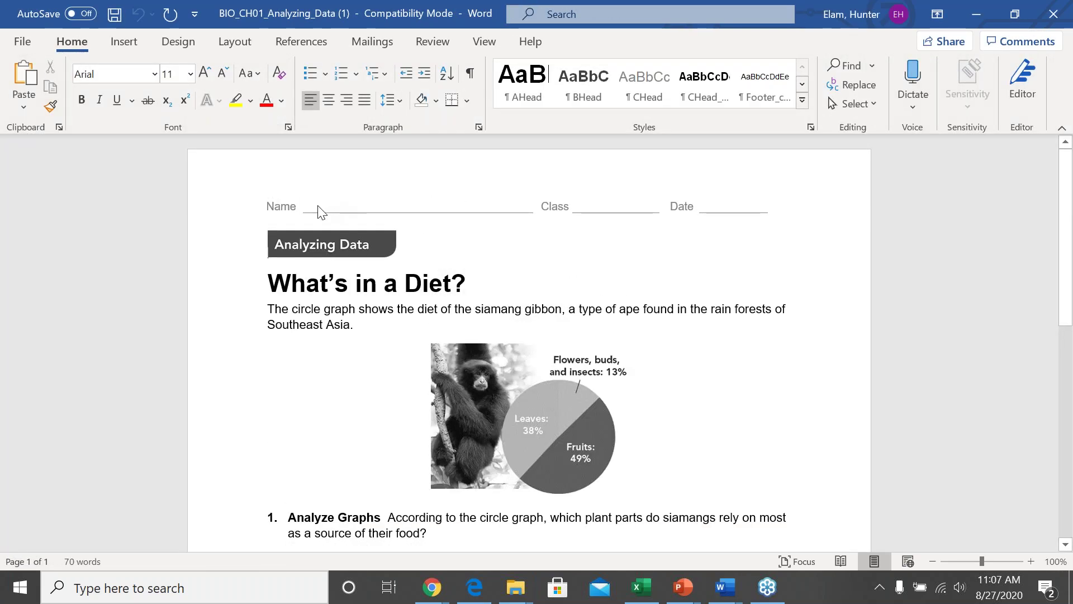
double_click(318, 206)
left_click(317, 206)
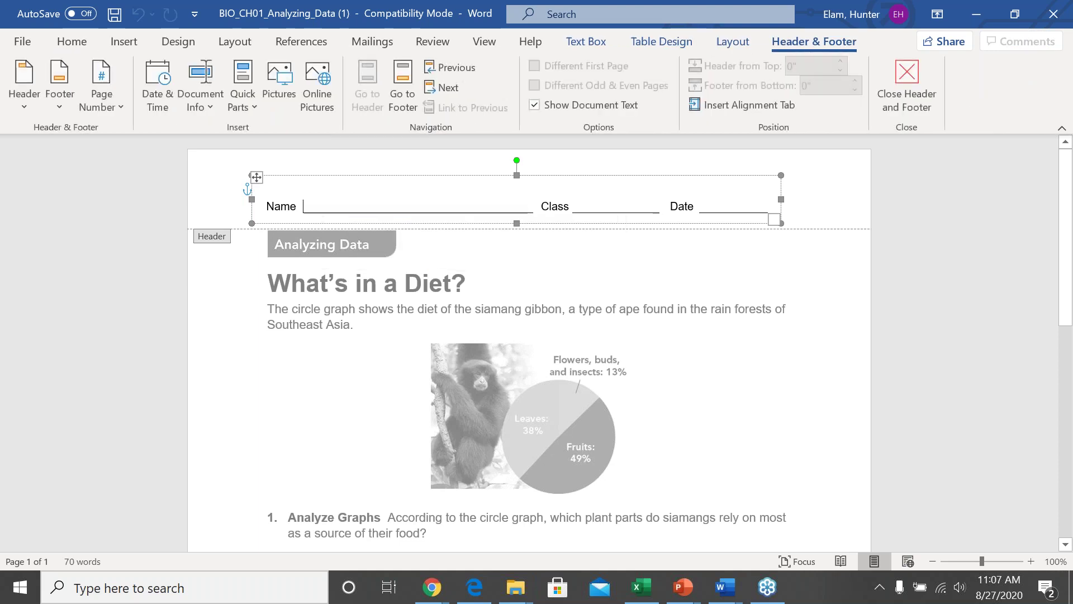
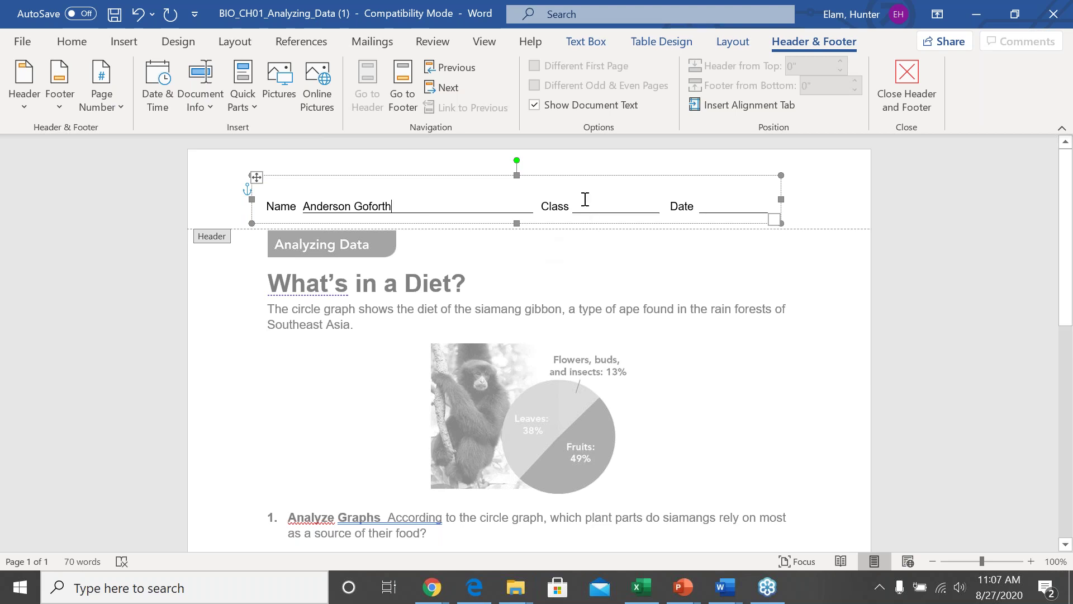
Step: Fill the Date blank with 08/27/2020 and select the gibbon diet chart picture
left_click(731, 203)
type("08/")
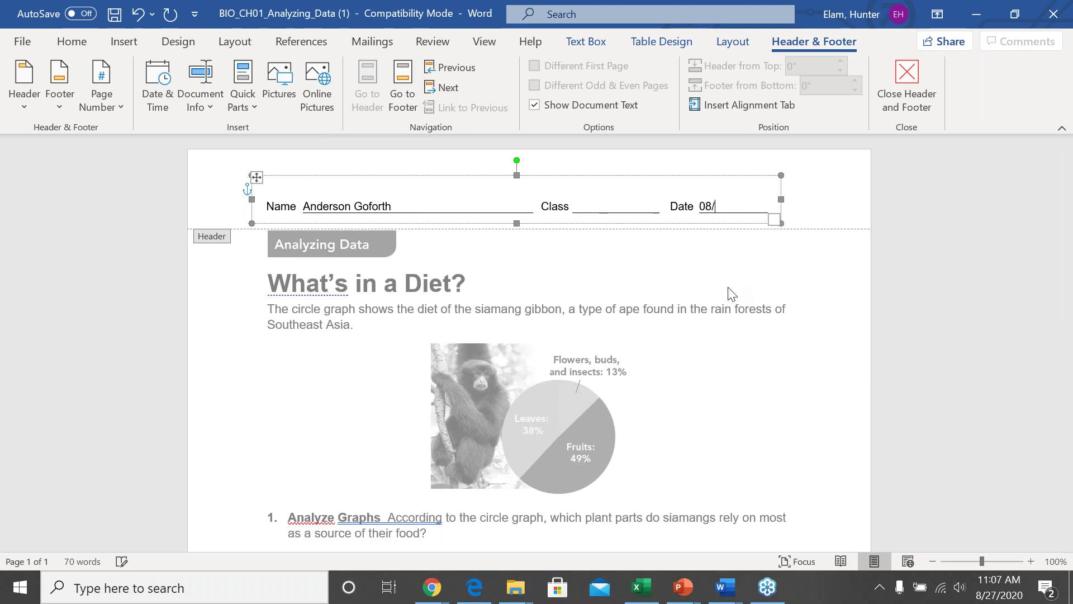
type("27/2020")
scroll(582, 404, "down", 1)
scroll(582, 403, "down", 1)
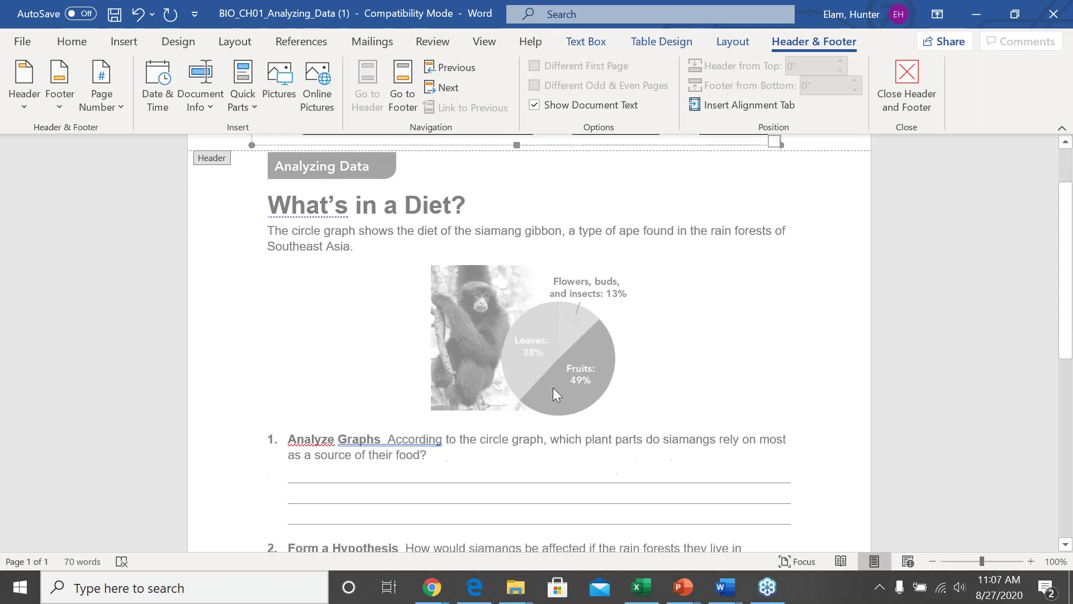
left_click(541, 378)
double_click(309, 356)
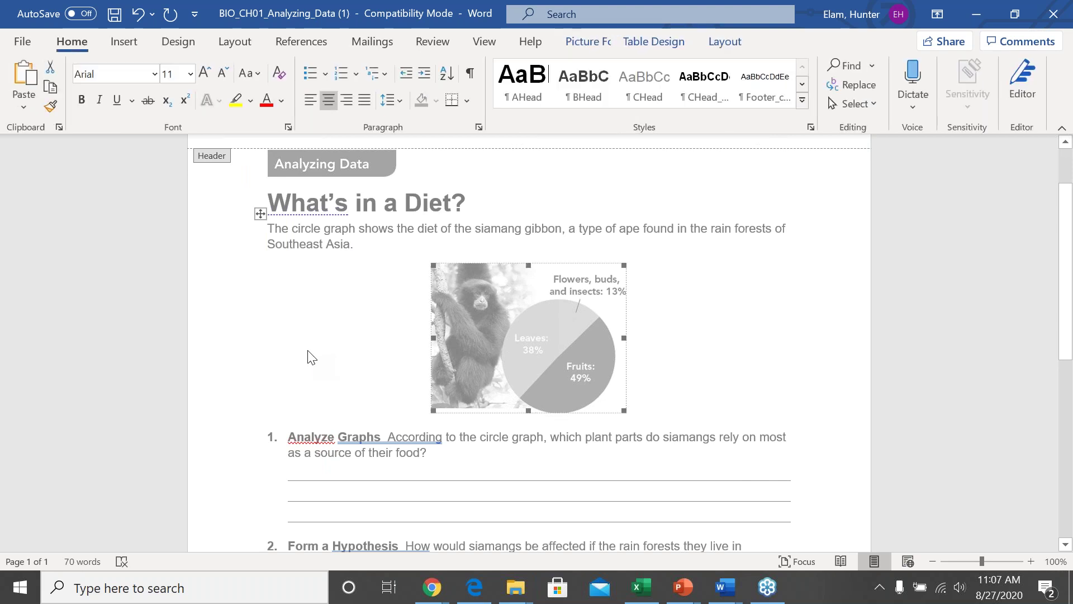
scroll(265, 336, "up", 2)
Step: Type 'begin to answer.' on question 1's first answer line
left_click(263, 346)
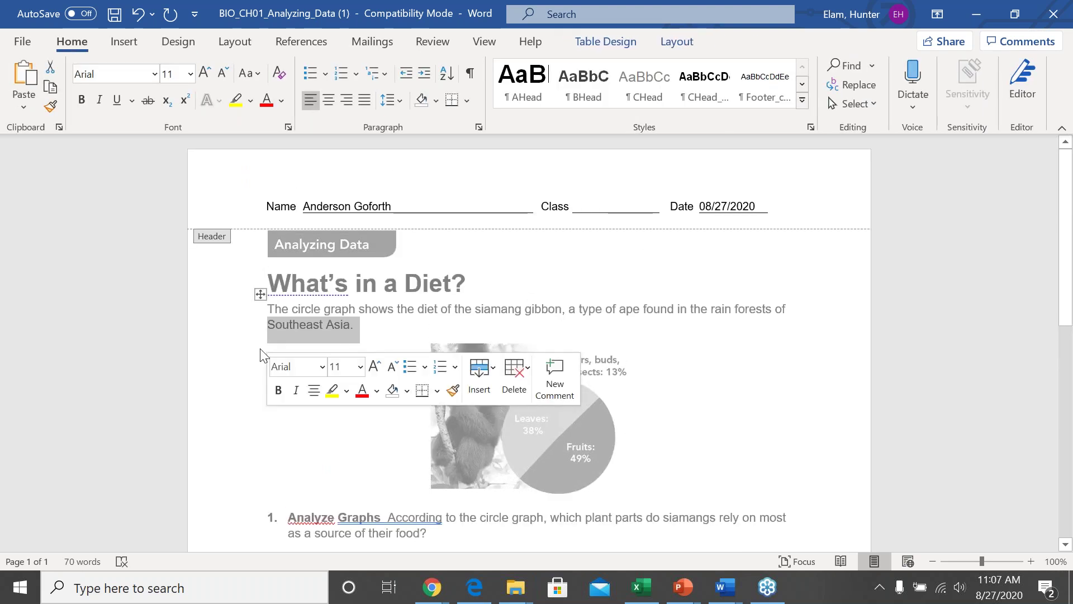
left_click(335, 477)
scroll(336, 476, "down", 3)
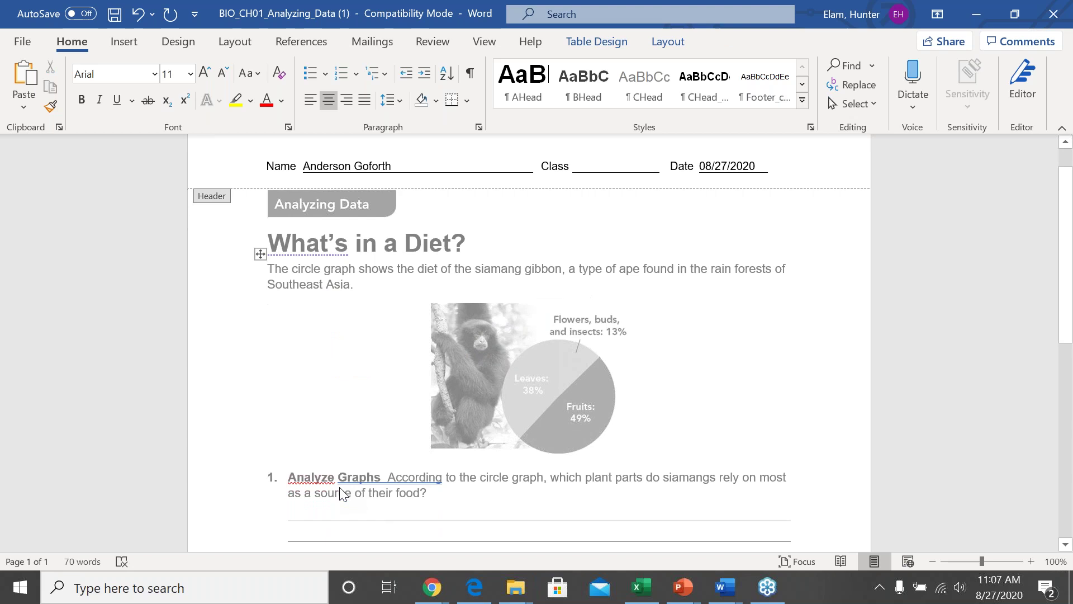
left_click(309, 440)
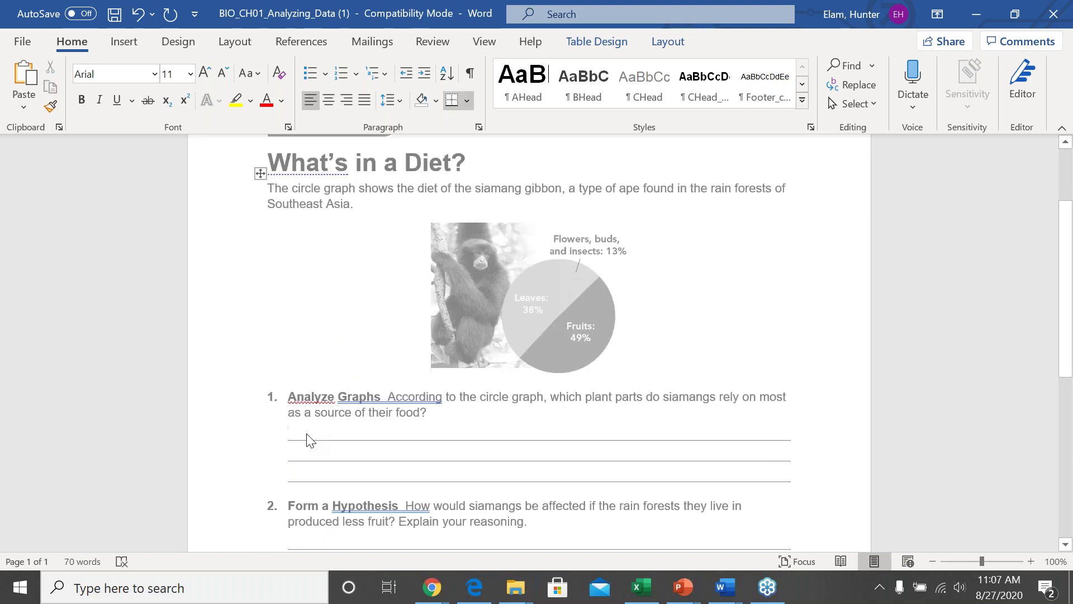
type("b")
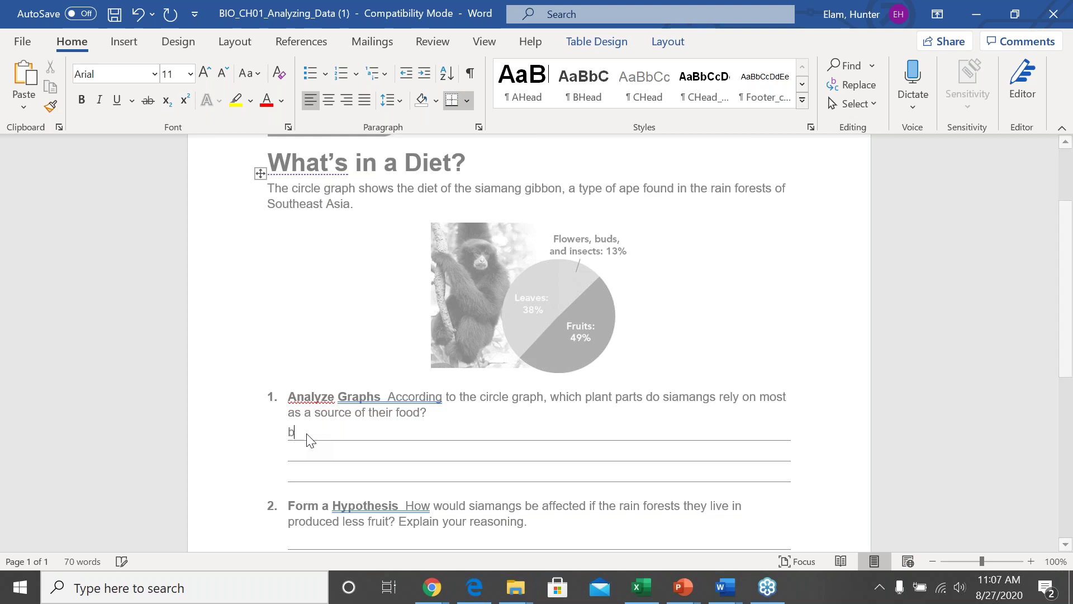
type("egin to answer.")
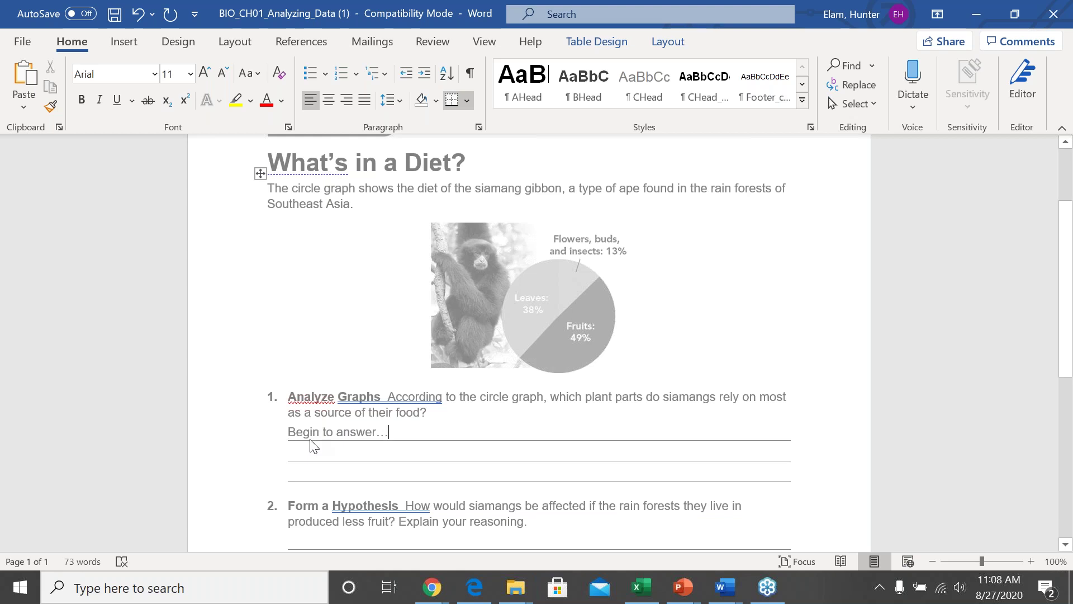
Step: Close the worksheet with Don't Save, leaving the Welcome Letter Template document open
left_click(24, 43)
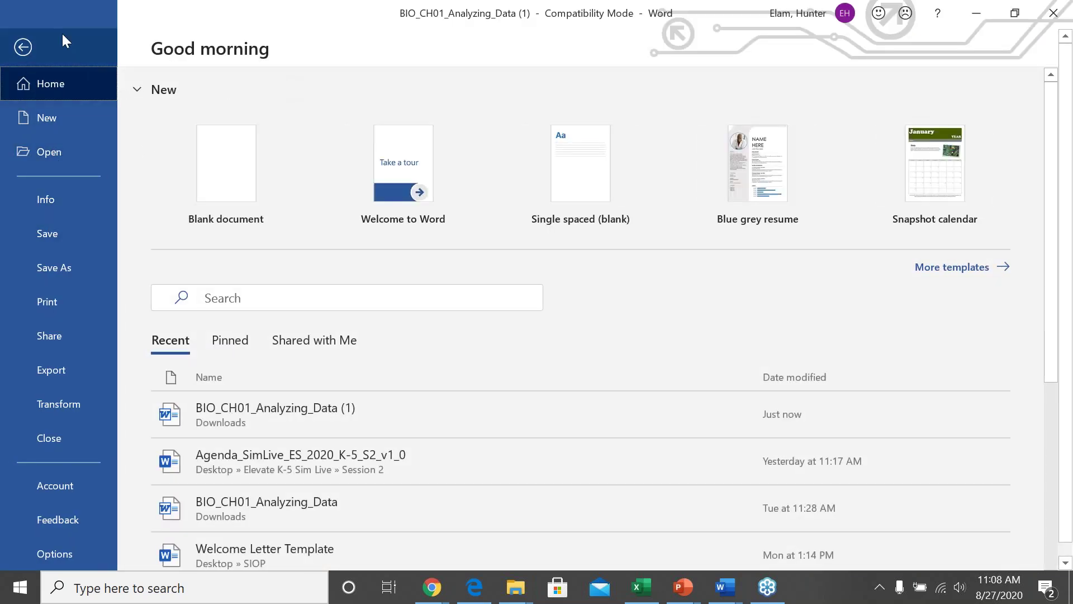
left_click(24, 47)
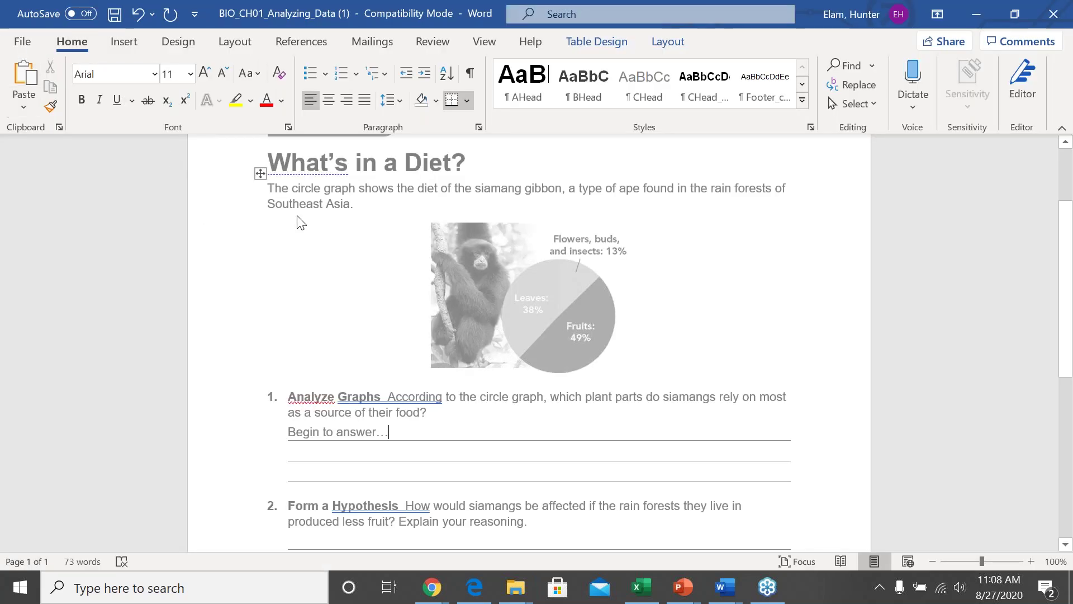
left_click(1053, 18)
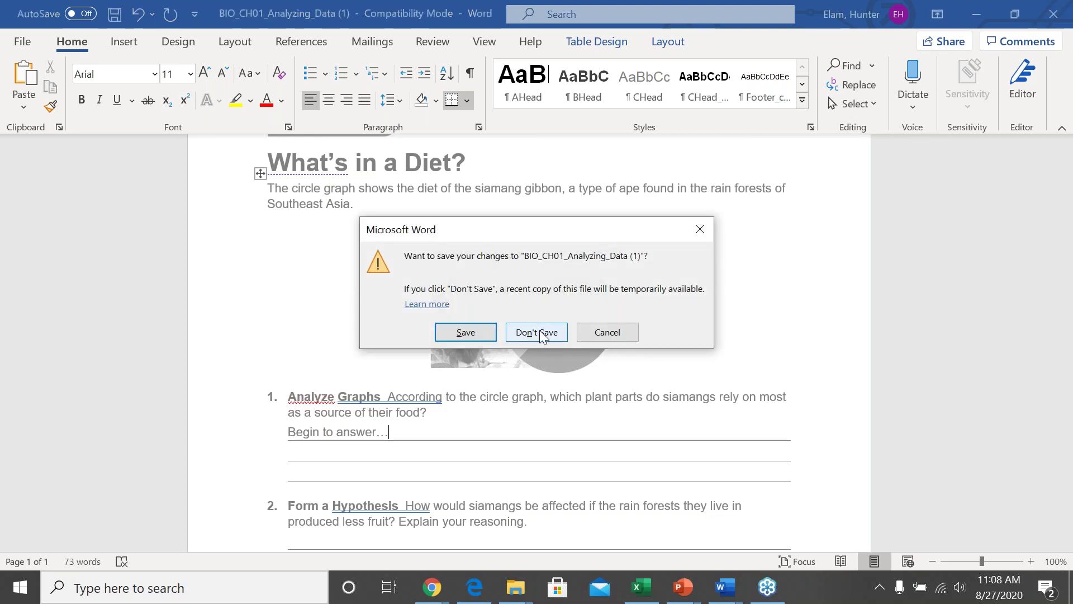
left_click(534, 336)
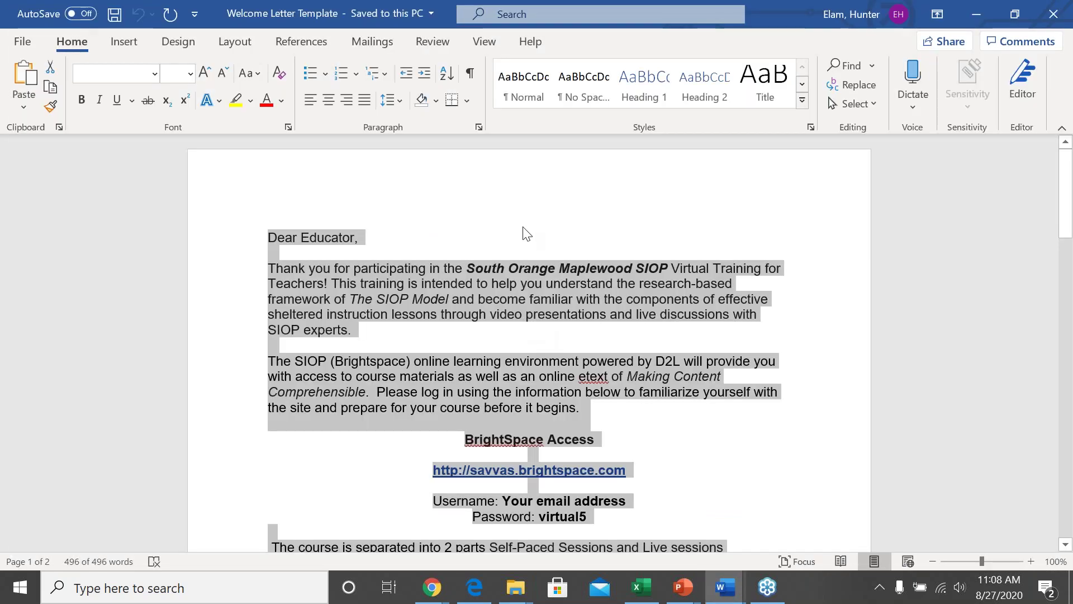
left_click(531, 236)
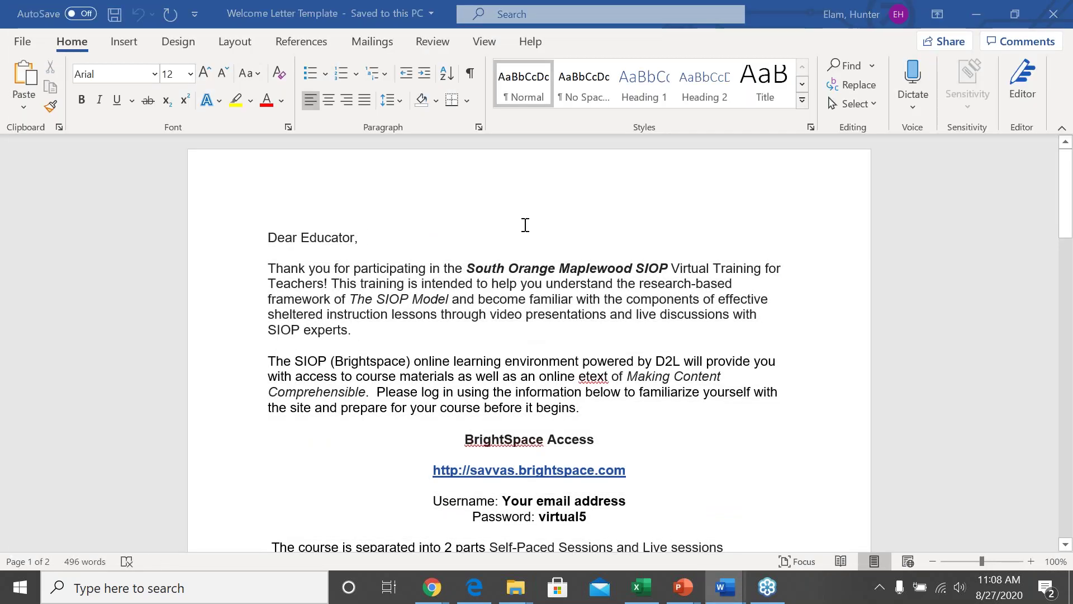
Step: Back in the browser, exit the worksheet viewer to the What's in a Diet? assignment page
key("alt+Tab")
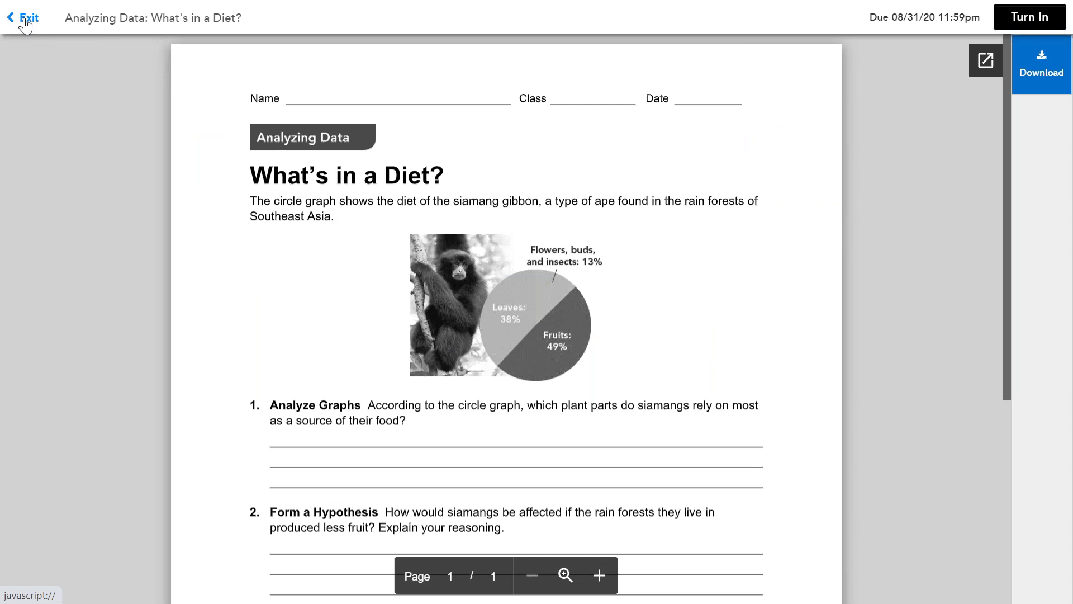
mouse_move(61, 3)
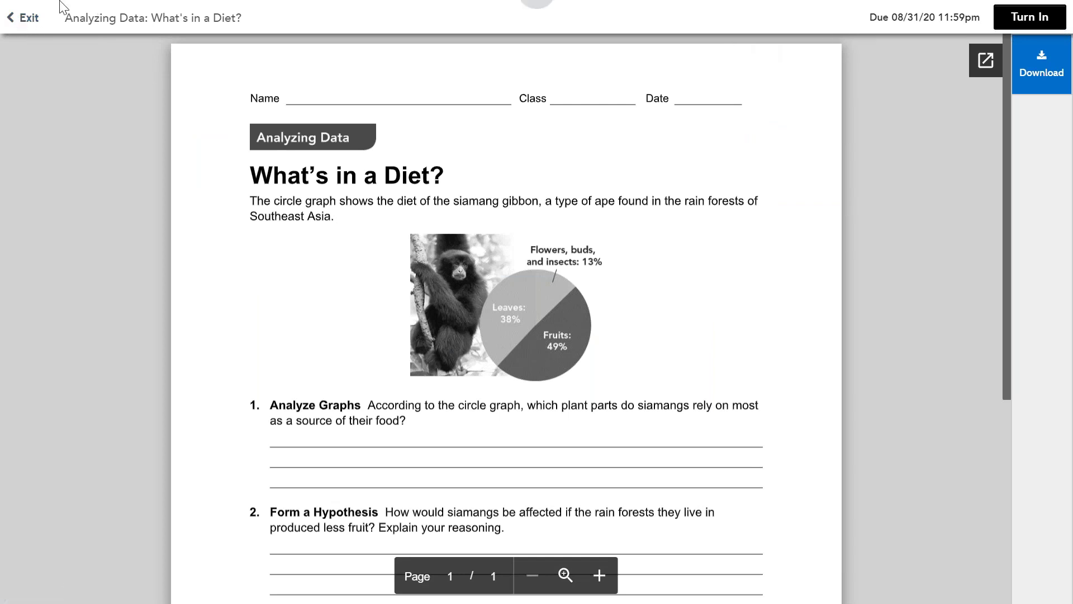
left_click(29, 18)
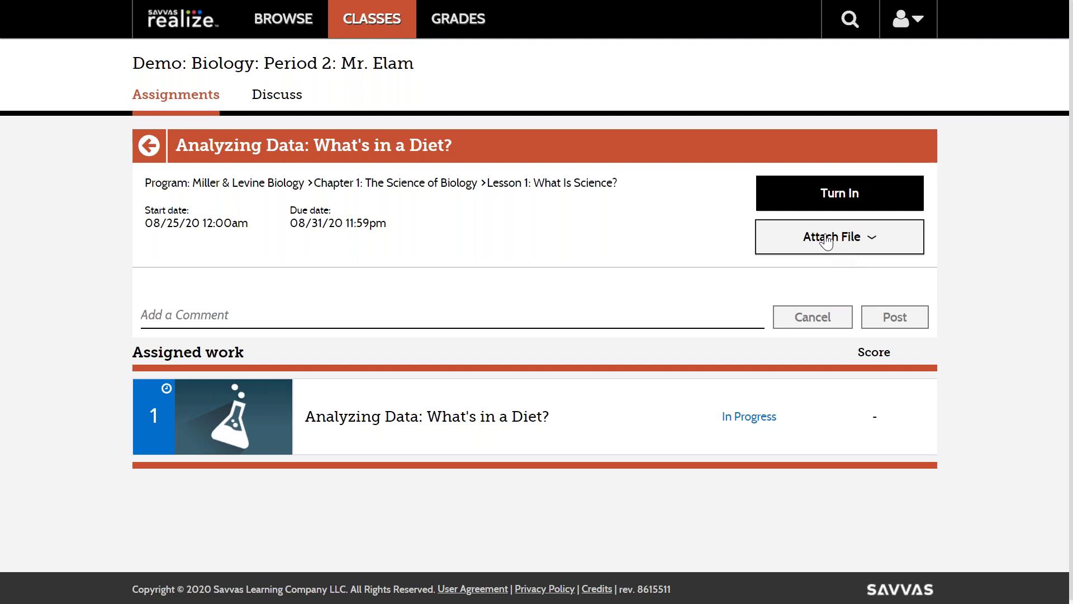
Step: Turn in 'What's in a Diet?' with 'Yes, turn it in.' and return to the class assignments
left_click(828, 196)
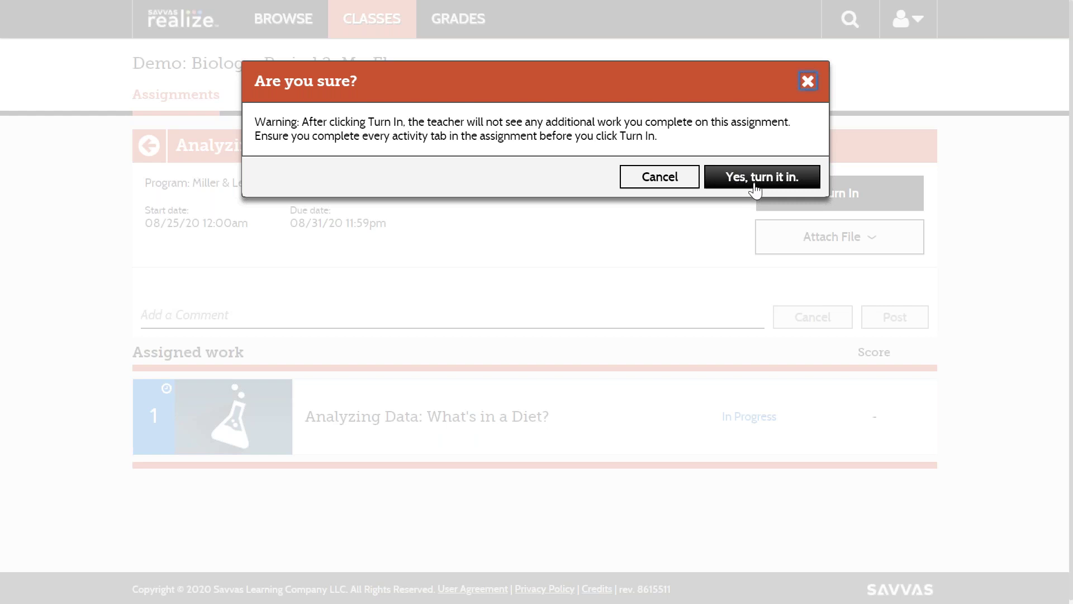
left_click(739, 178)
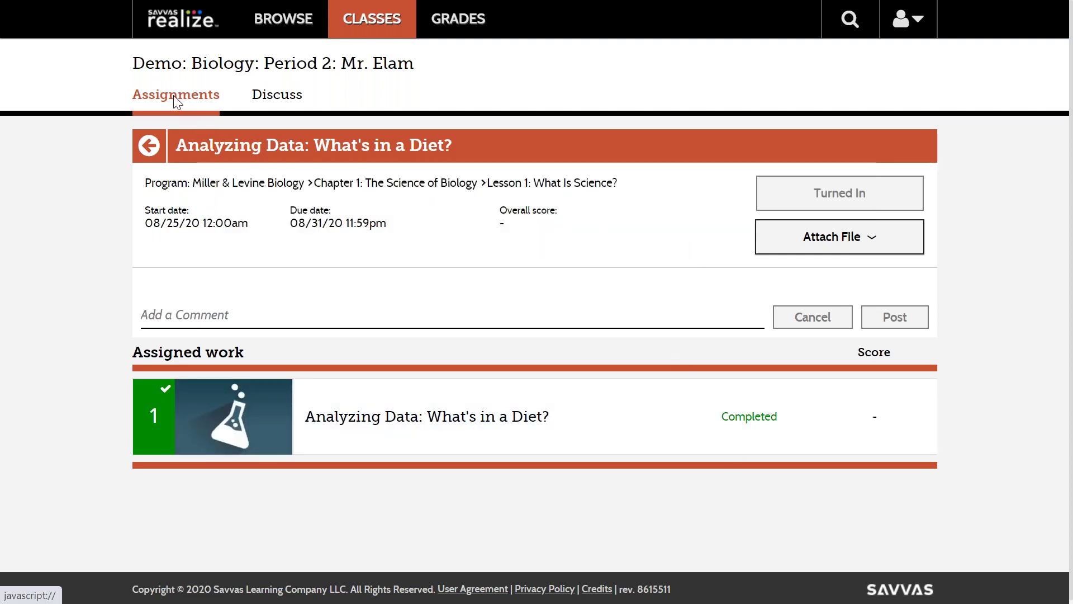
left_click(174, 96)
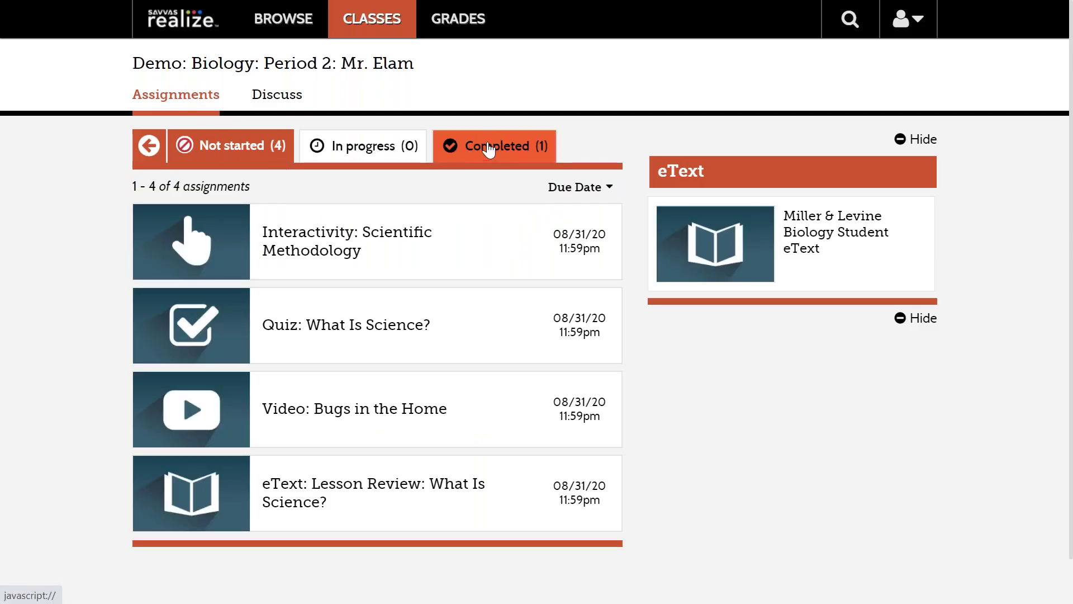
Step: Check the Completed assignments, then open Interactivity: Scientific Methodology from the Not started list
left_click(483, 154)
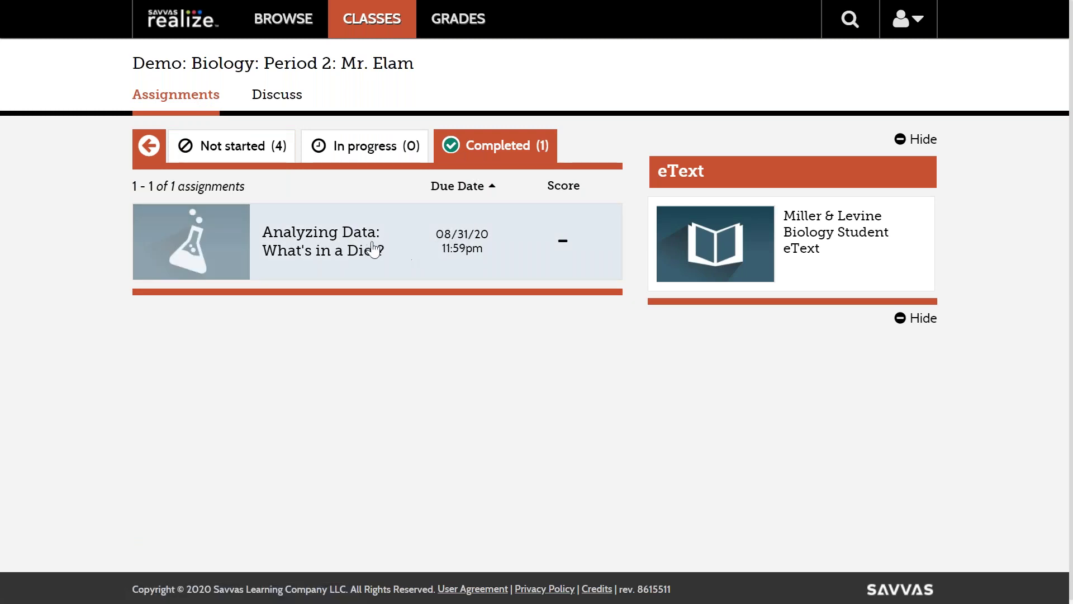
left_click(214, 151)
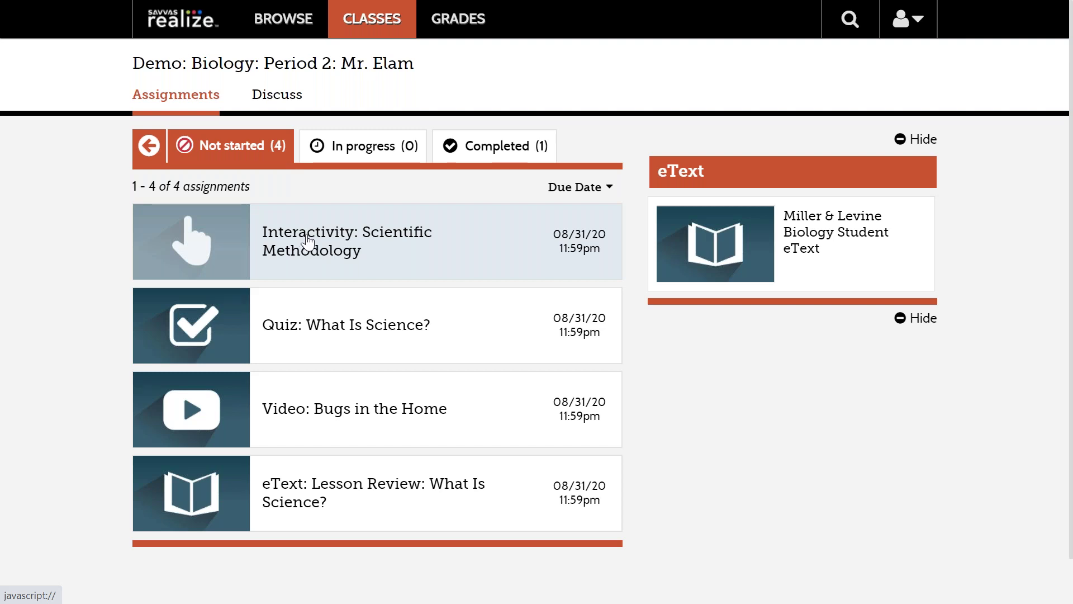
left_click(308, 240)
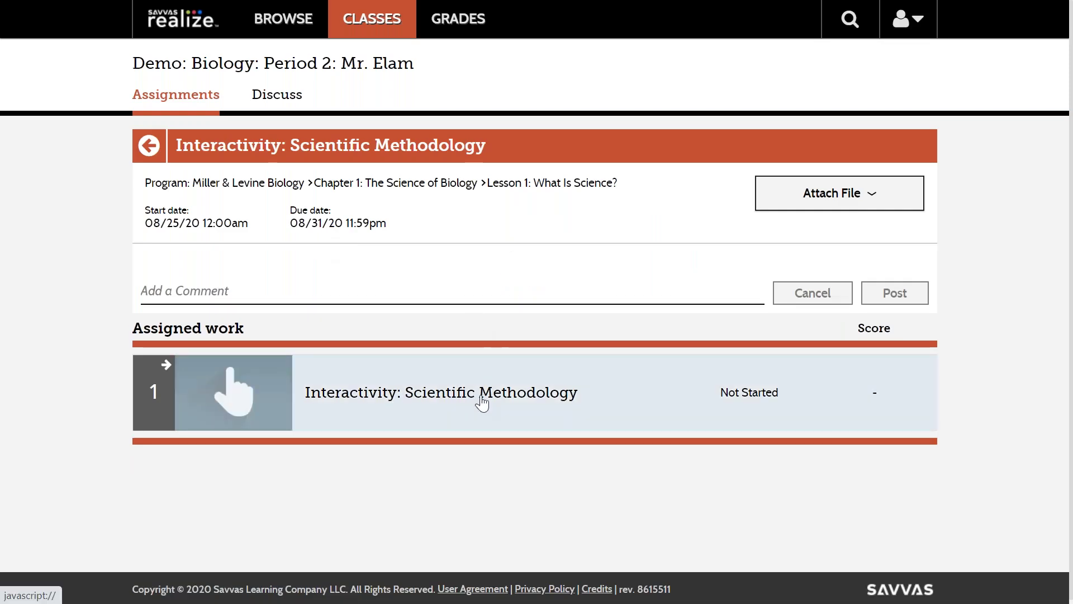
Step: Launch the interactivity and step through the Jenner scenes from Observe to Analyze the Results
left_click(481, 402)
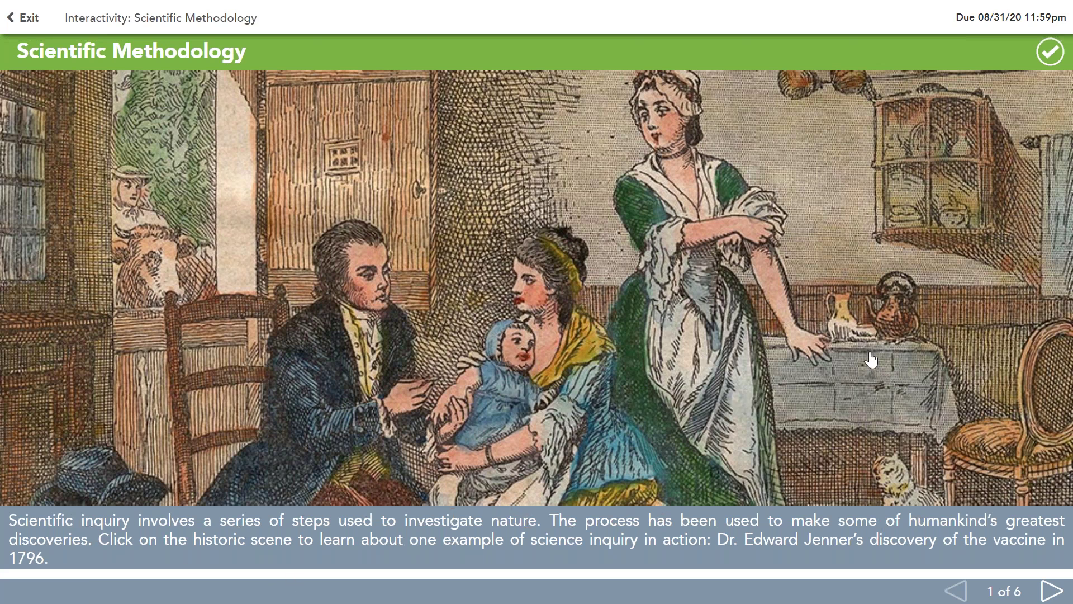
left_click(717, 290)
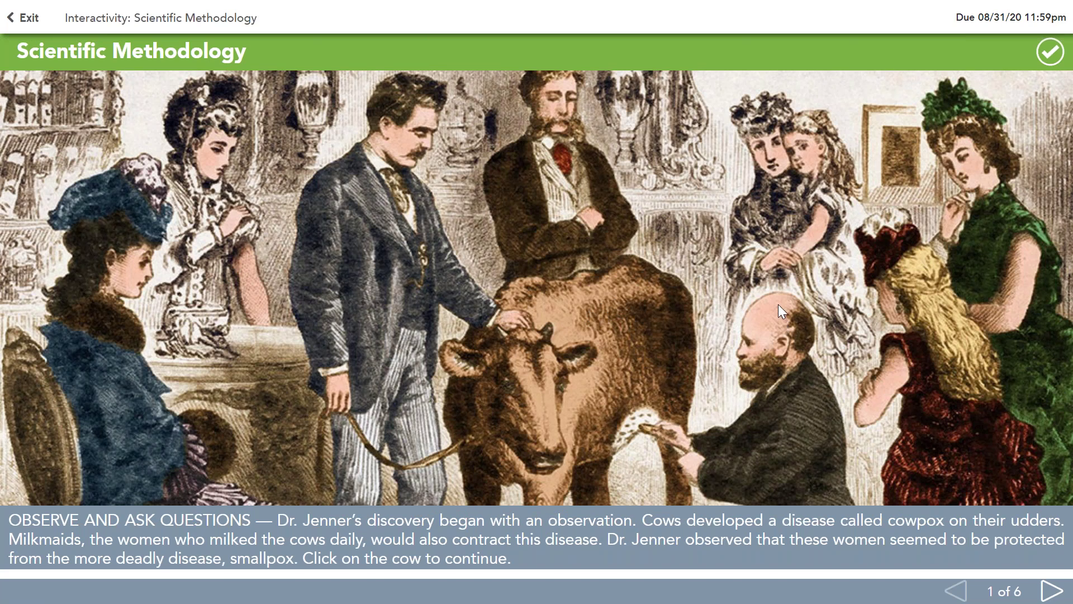
left_click(644, 304)
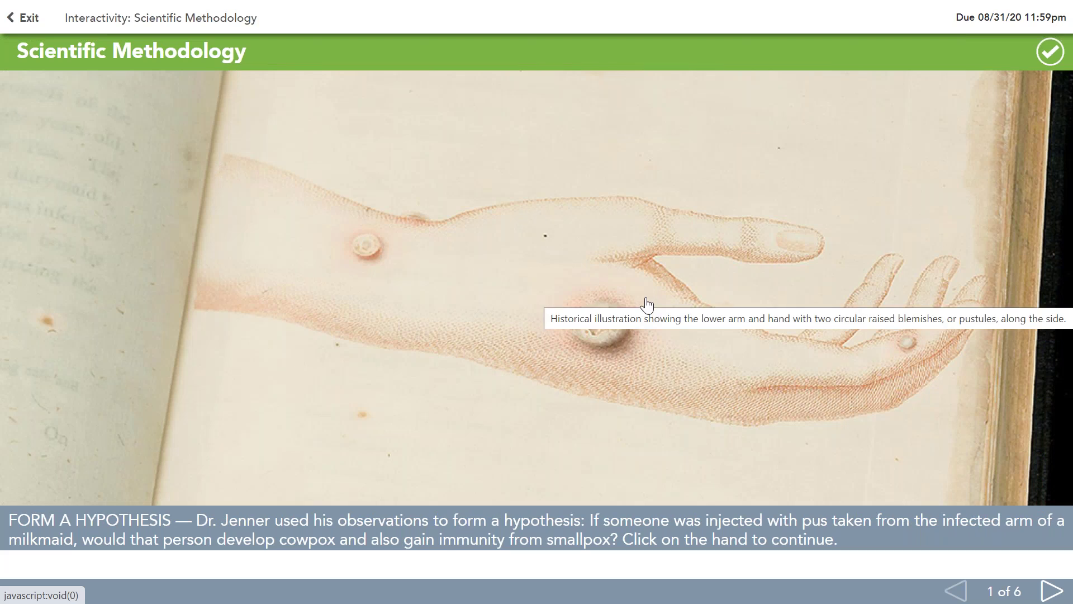
double_click(996, 588)
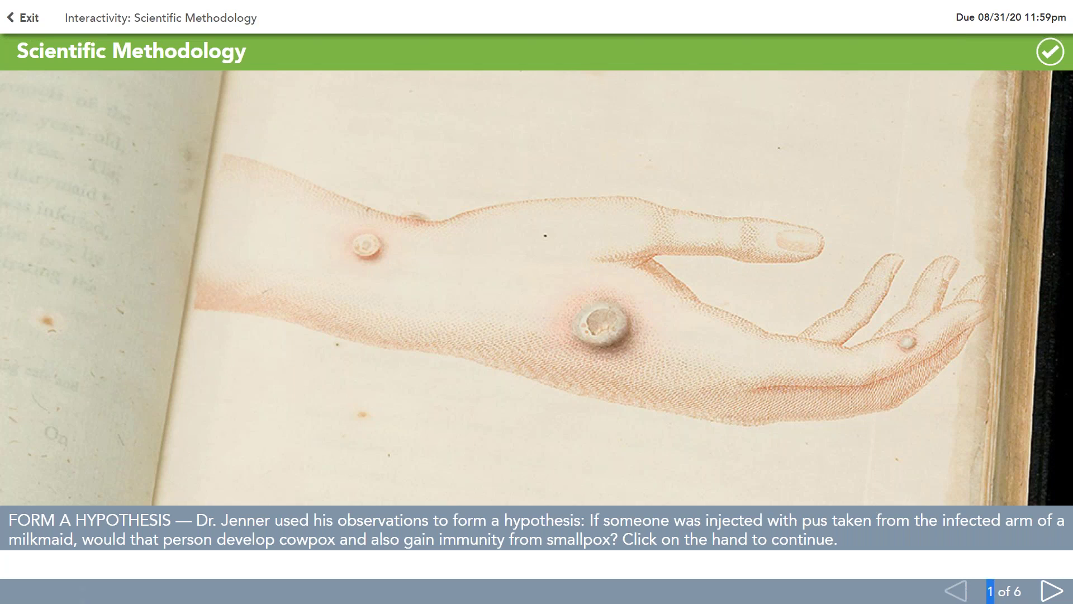
left_click(590, 320)
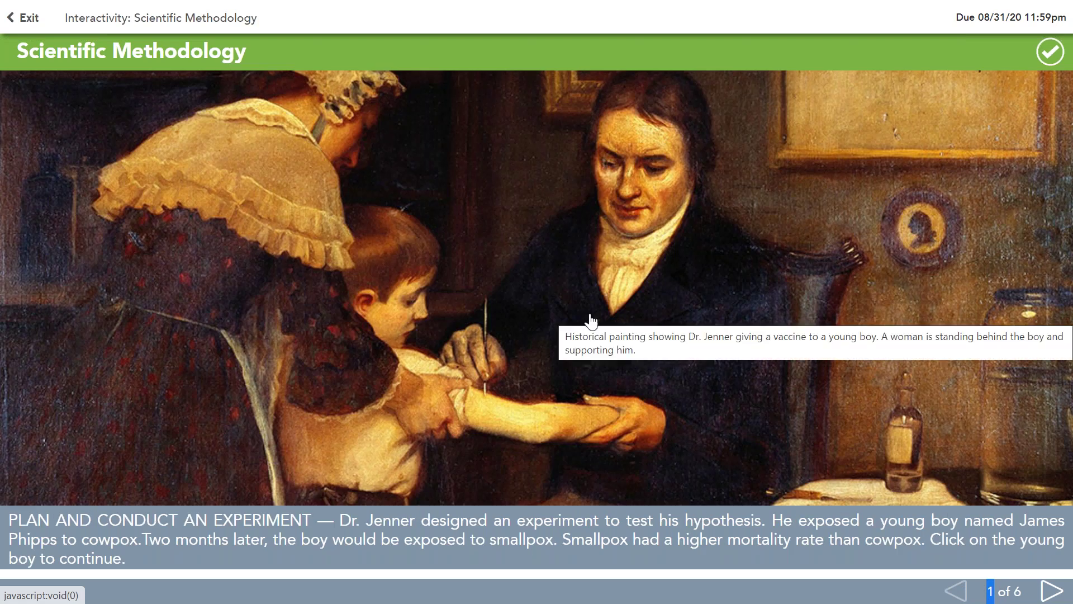
left_click(589, 319)
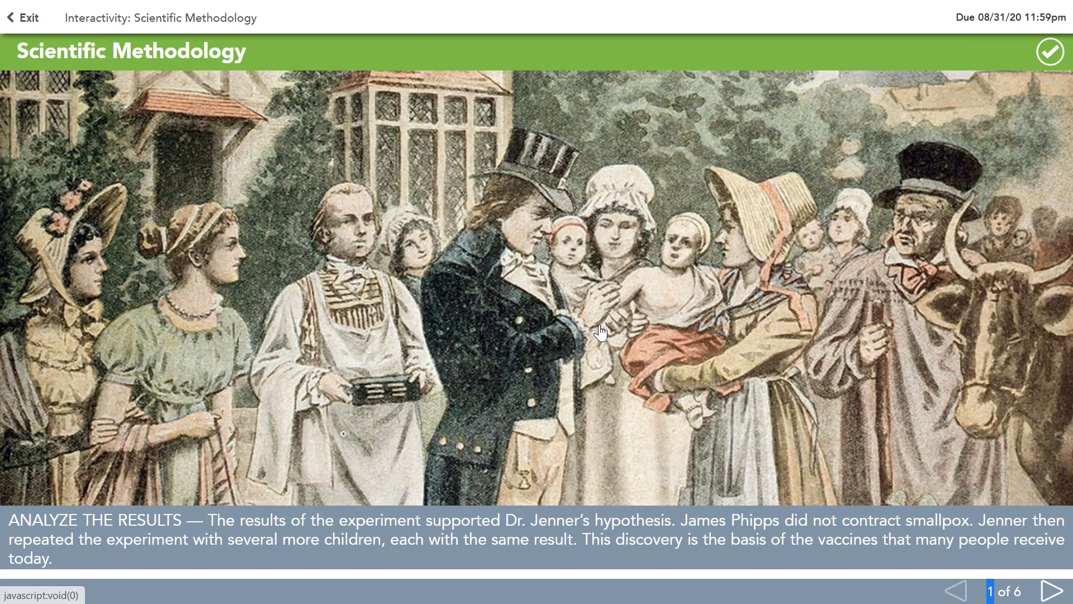
left_click(598, 331)
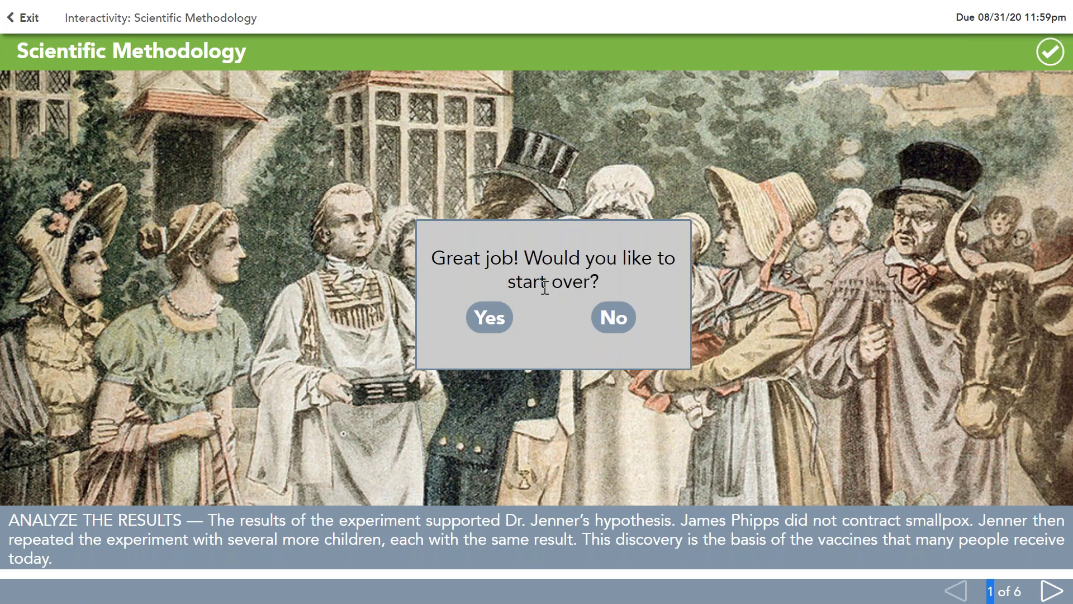
Step: Decline starting the scenes over and move on to the Hypothesis vs. Theory slide (2 of 6)
left_click(615, 324)
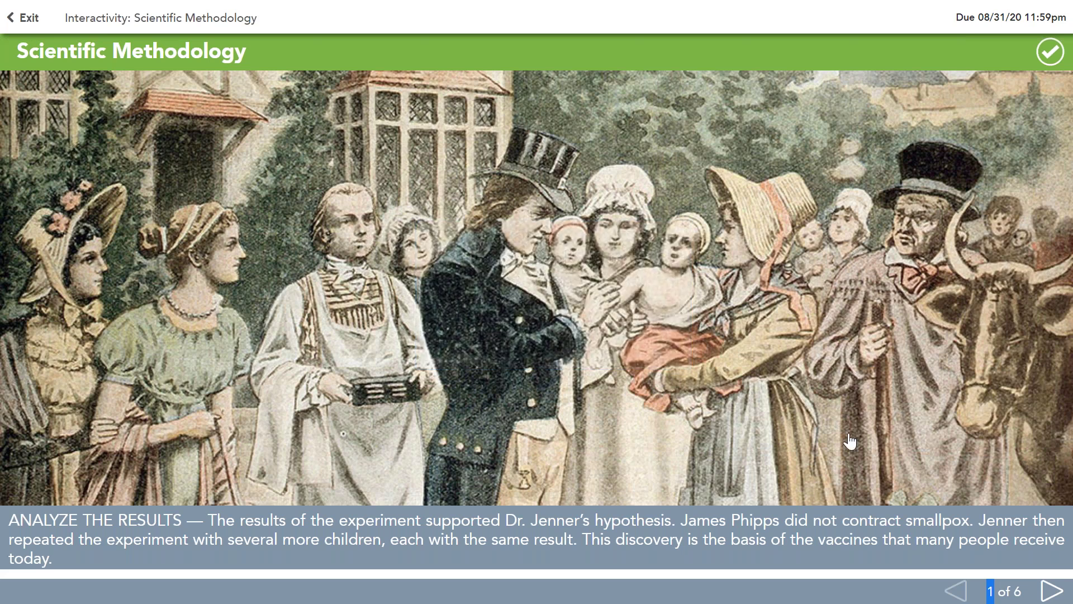
left_click(1047, 591)
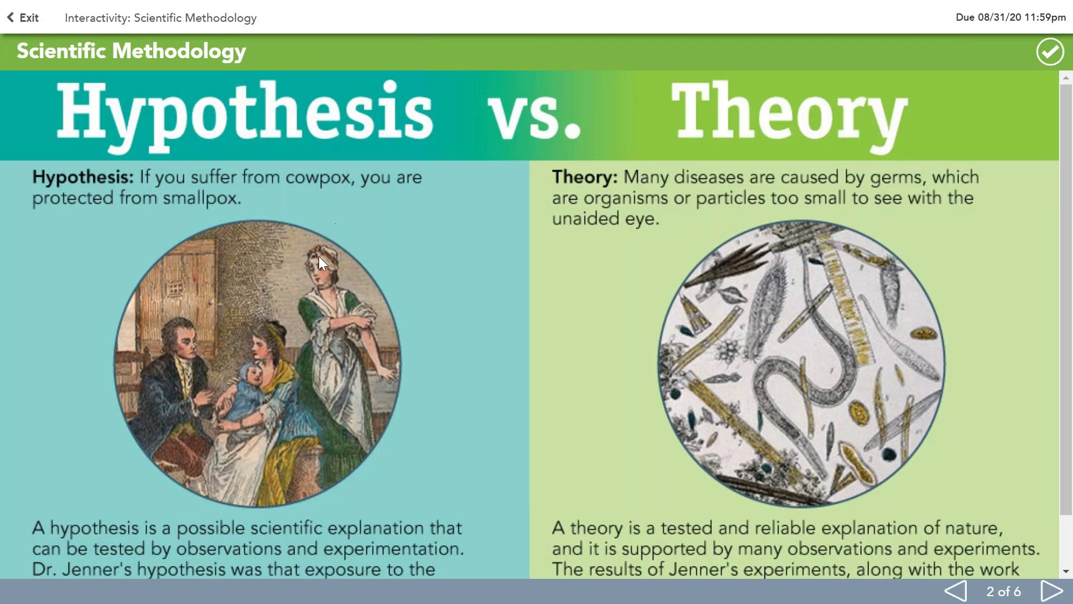
scroll(311, 418, "down", 1)
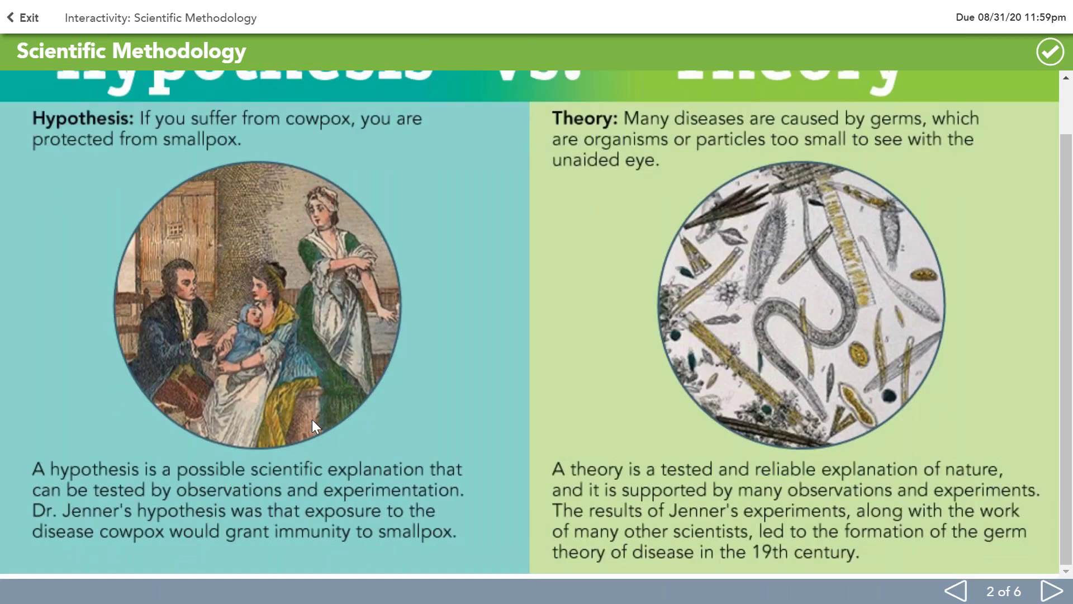
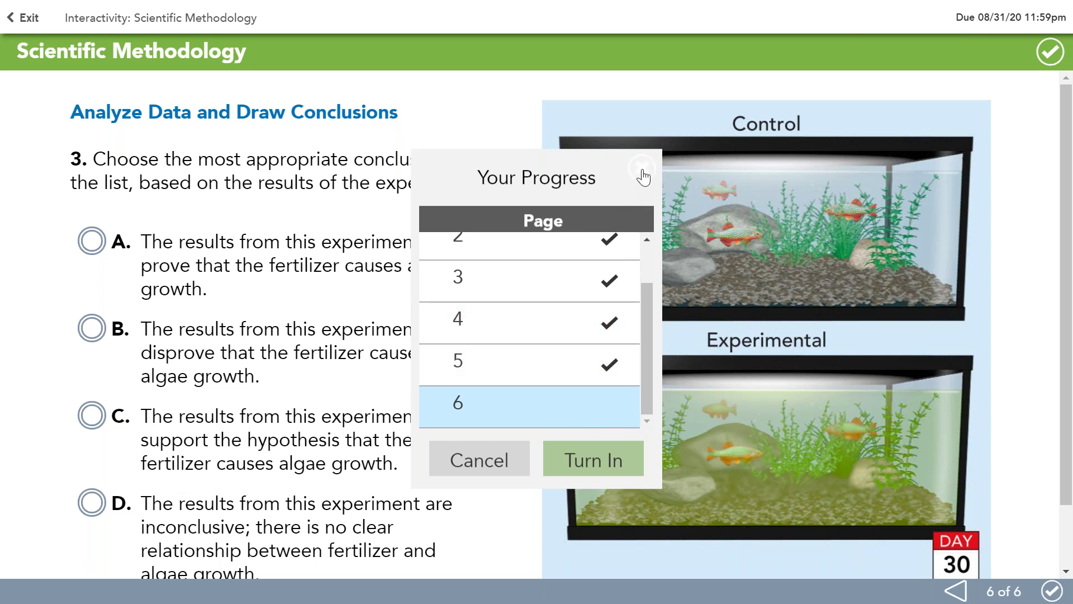
Step: Close the progress summary and return to the page 6 conclusion question
left_click(522, 405)
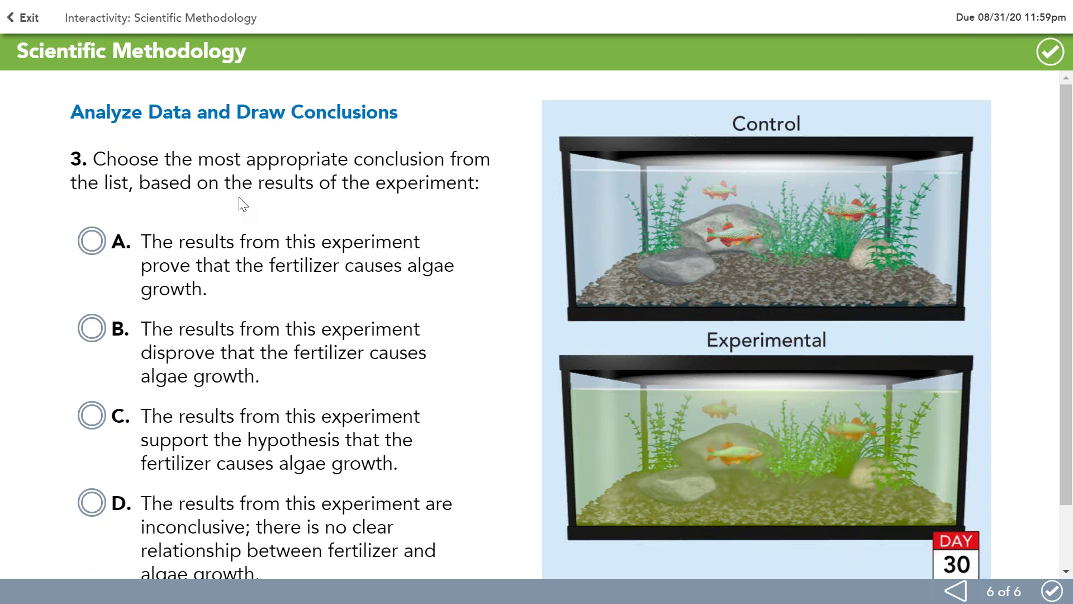
Step: Answer the conclusion question with A, check it, and dismiss the 'Not quite.' feedback
left_click(1050, 57)
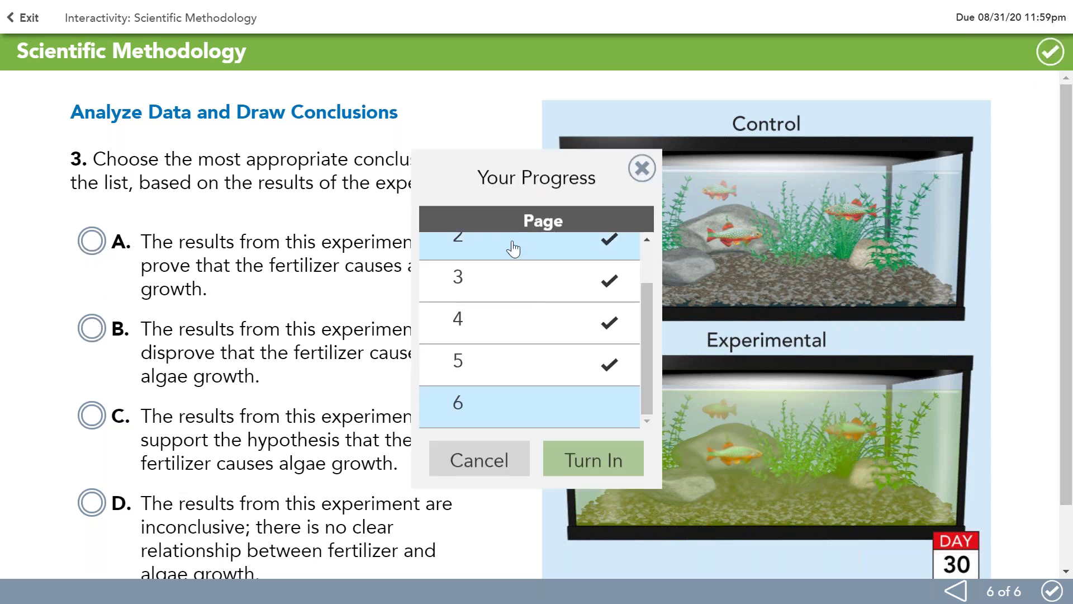
left_click(644, 176)
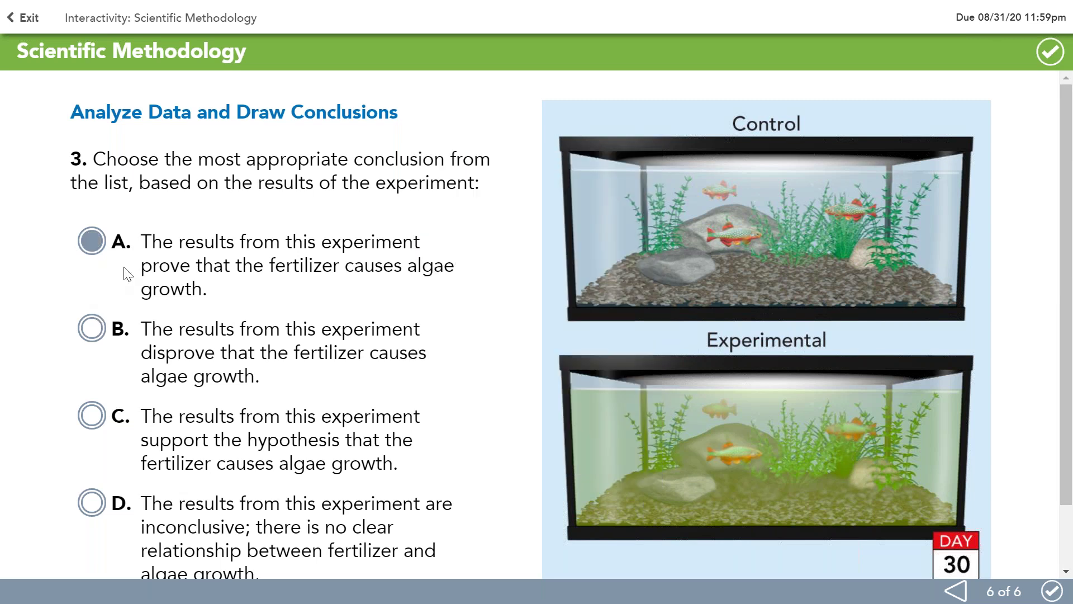
left_click(91, 241)
scroll(332, 542, "down", 2)
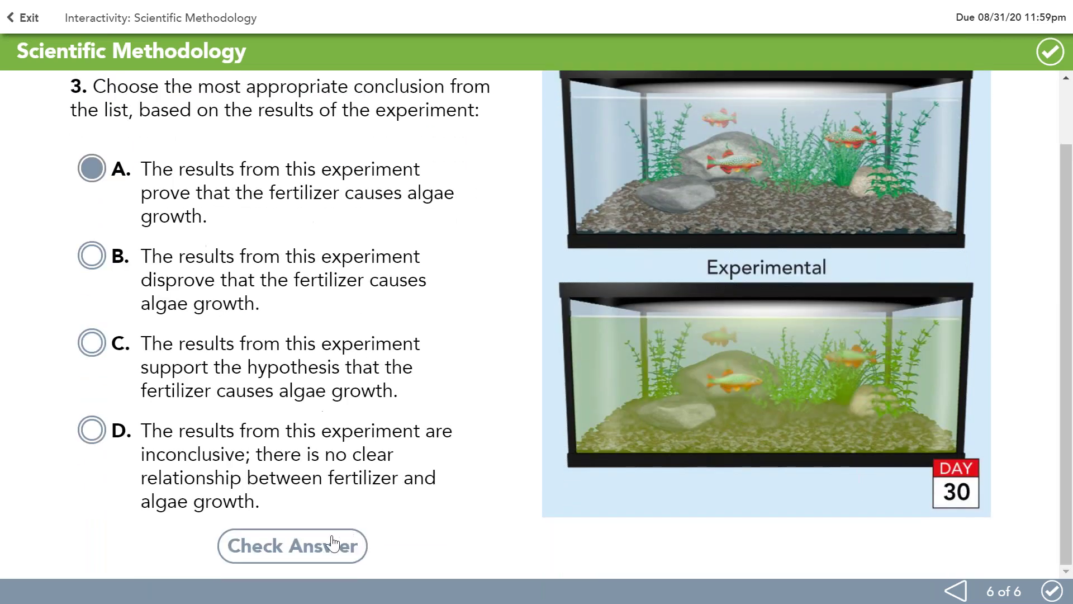
left_click(298, 547)
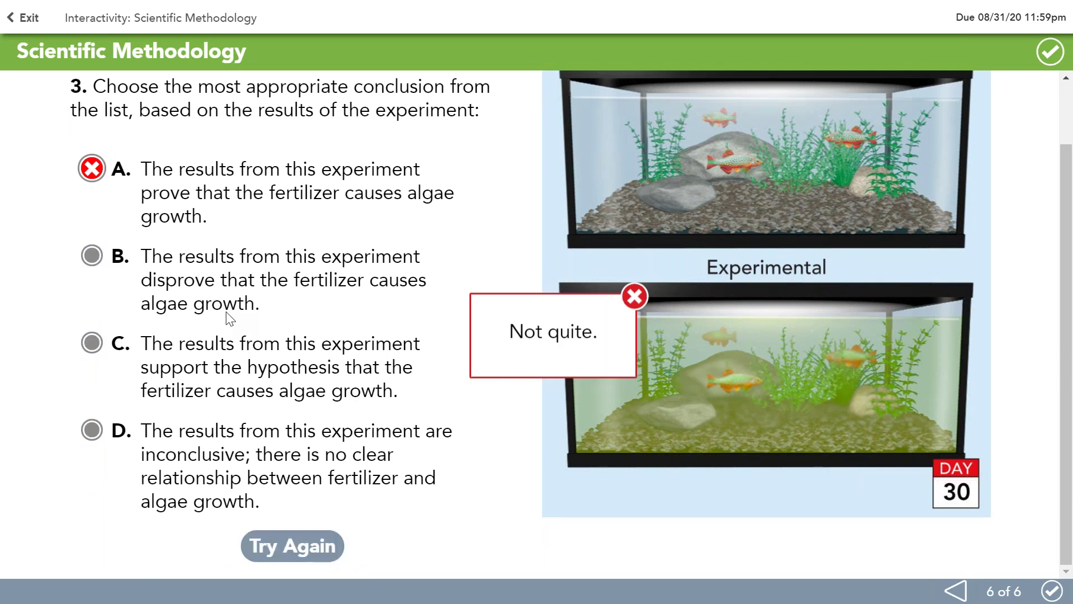
left_click(635, 296)
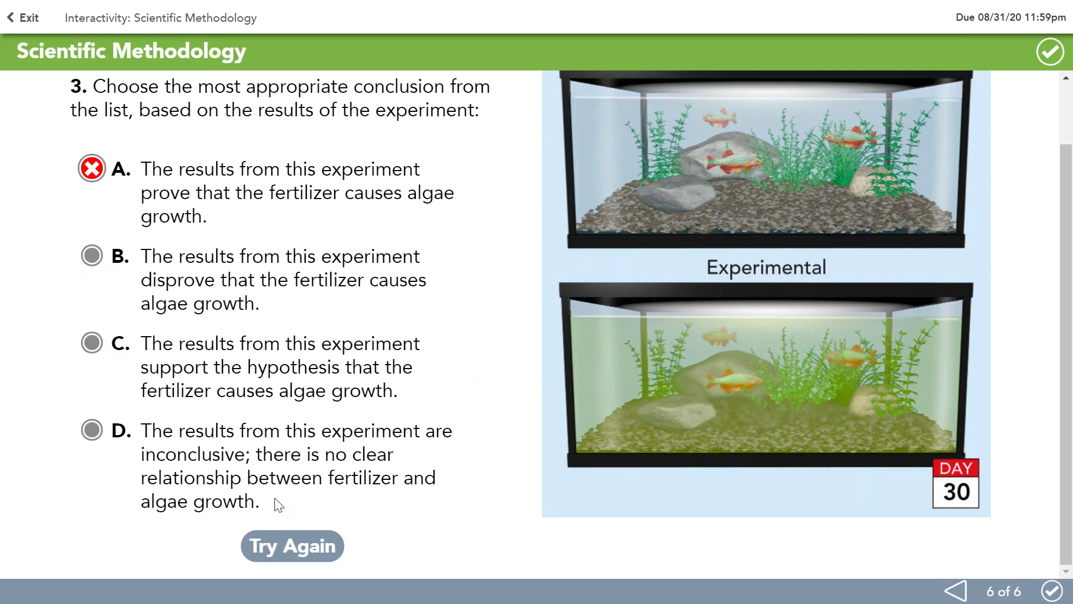
Step: Try again with answer B, which is marked wrong and reveals C as correct
left_click(283, 551)
left_click(117, 286)
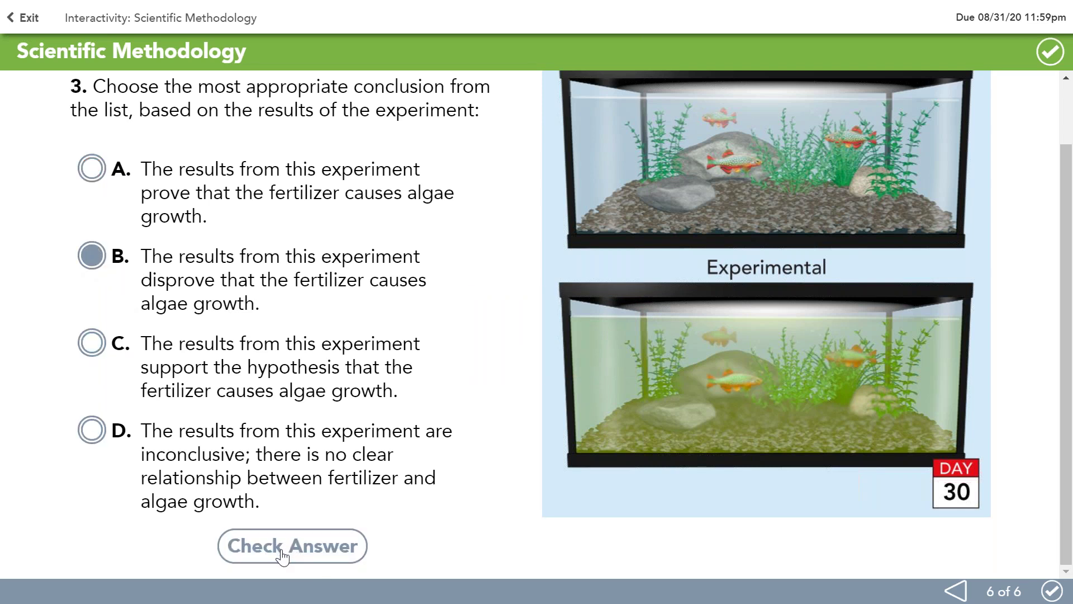
left_click(283, 552)
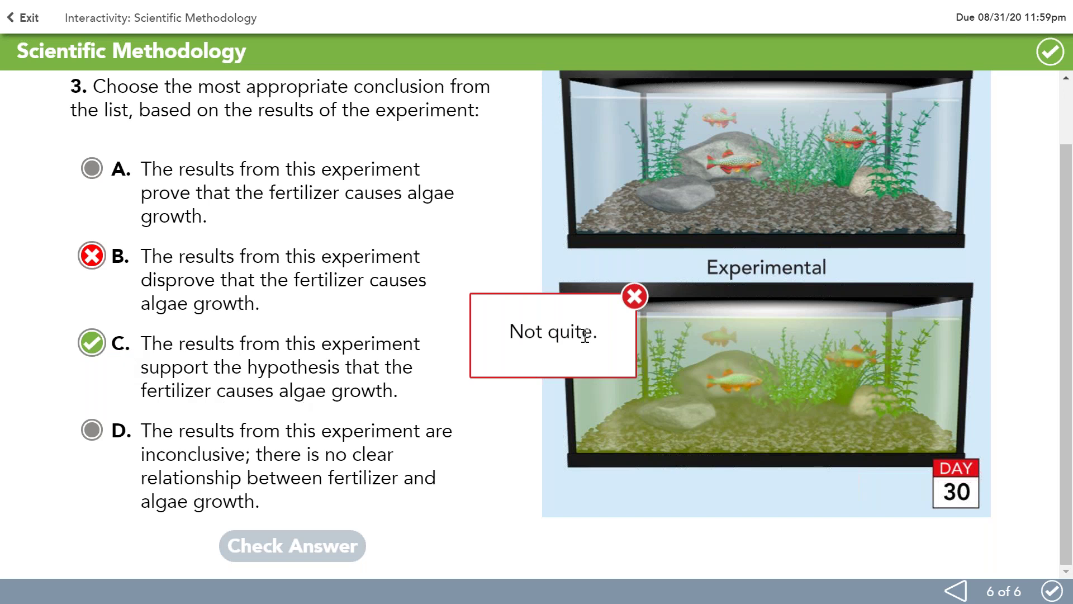
left_click(634, 298)
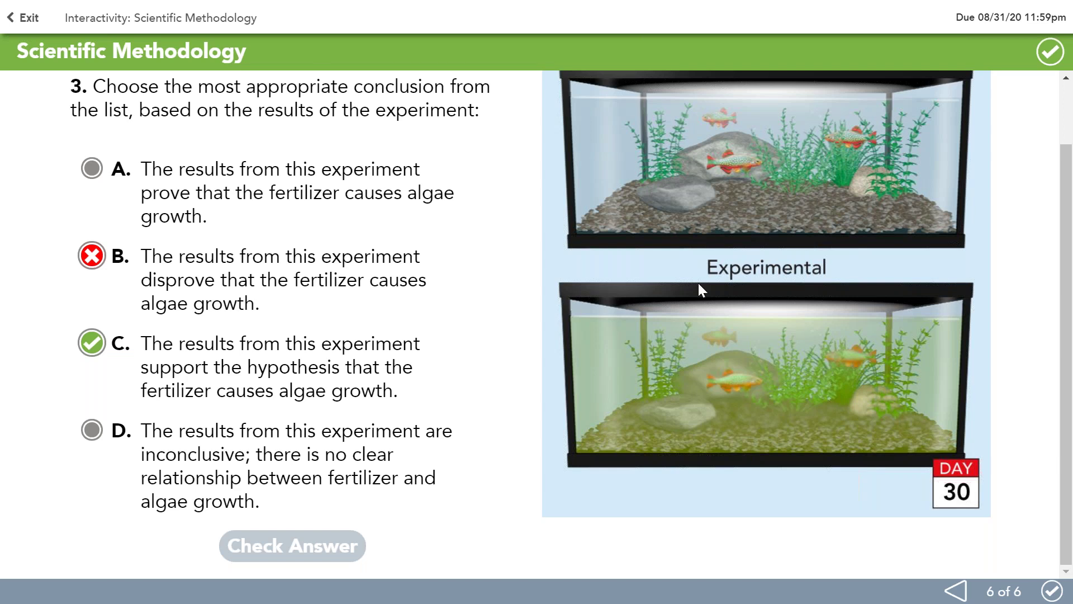
Step: Turn in and confirm the Scientific Methodology work, then close the 'turned in' message
left_click(1047, 58)
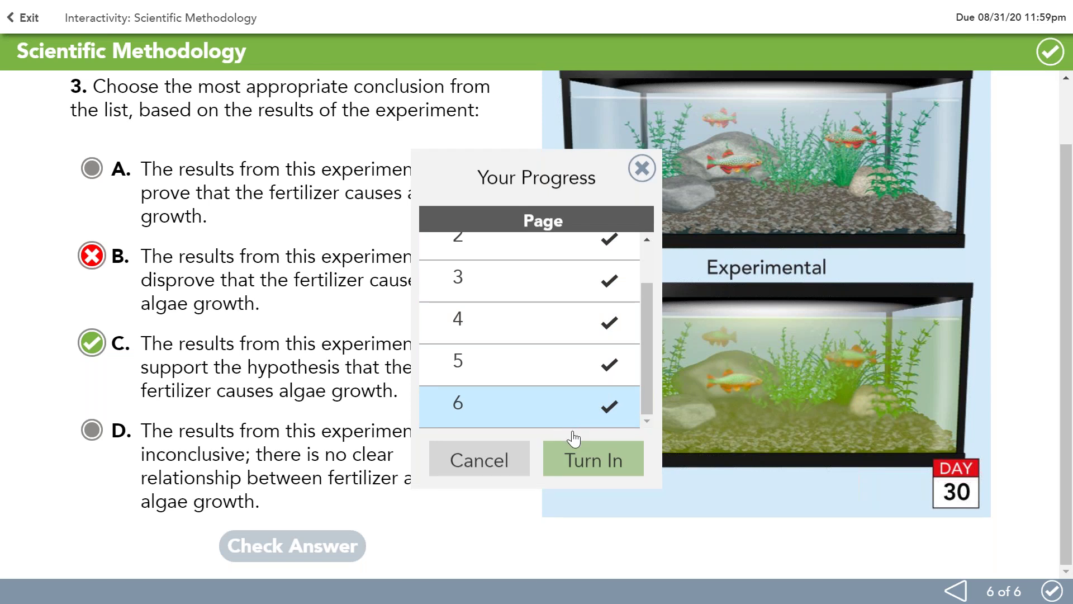
left_click(583, 469)
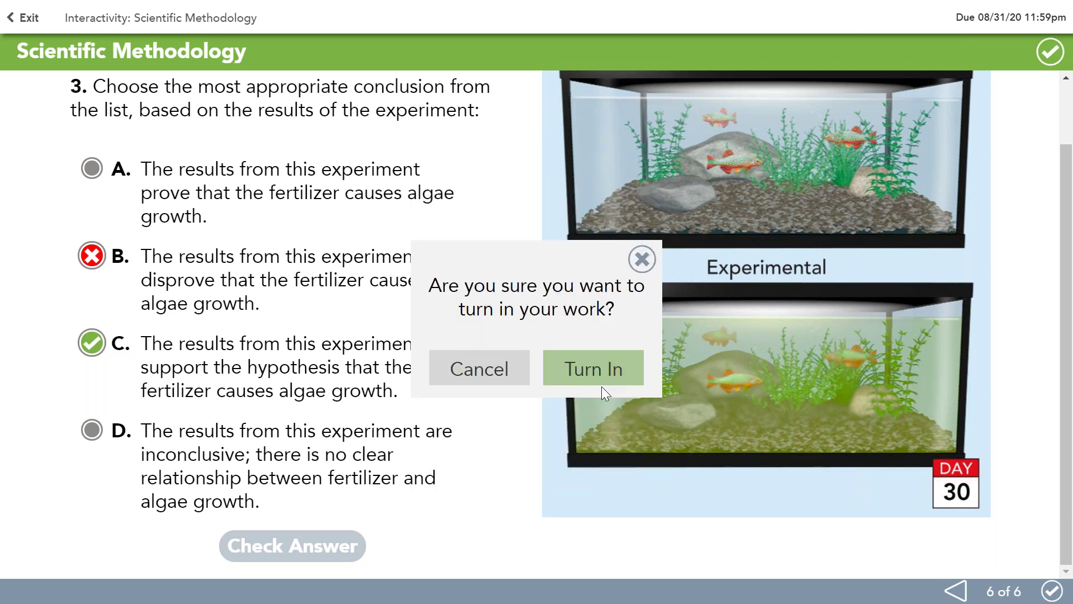
left_click(586, 379)
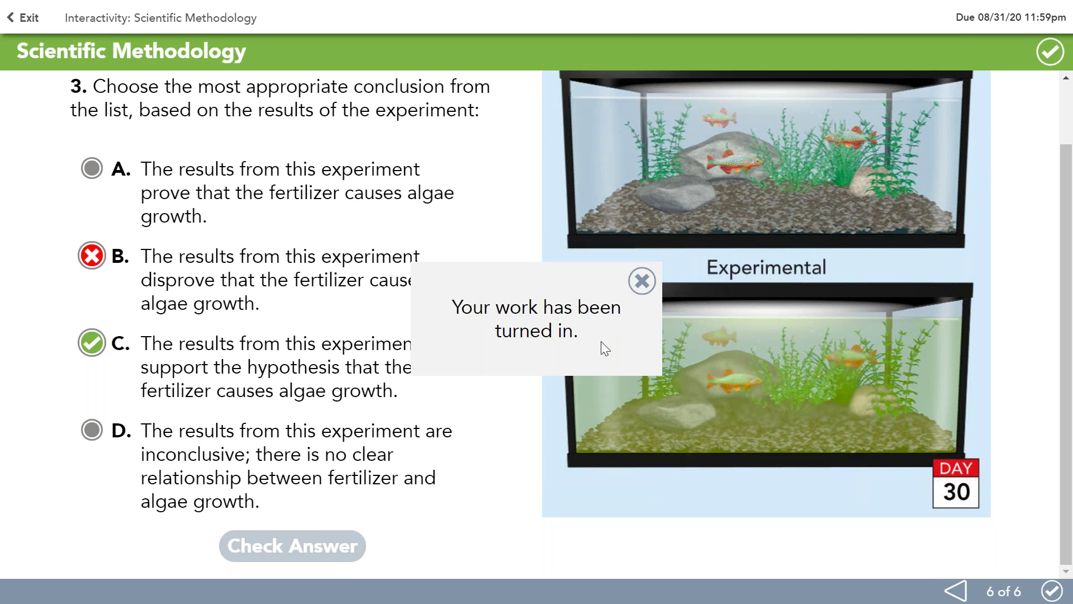
left_click(641, 288)
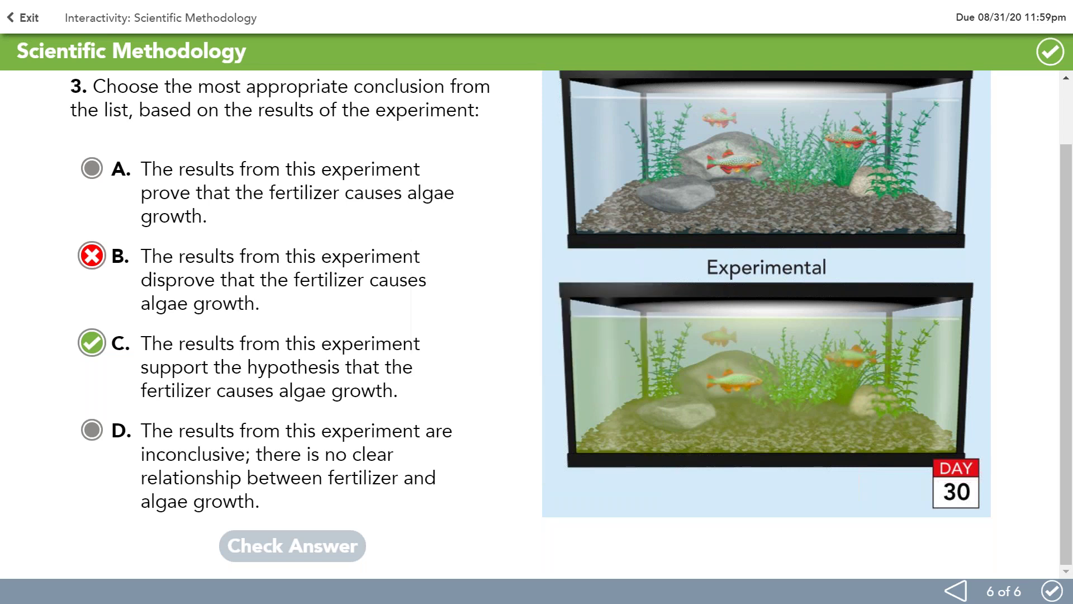
Step: Exit to the class assignments and open Video: Bugs in the Home from Not started
left_click(24, 22)
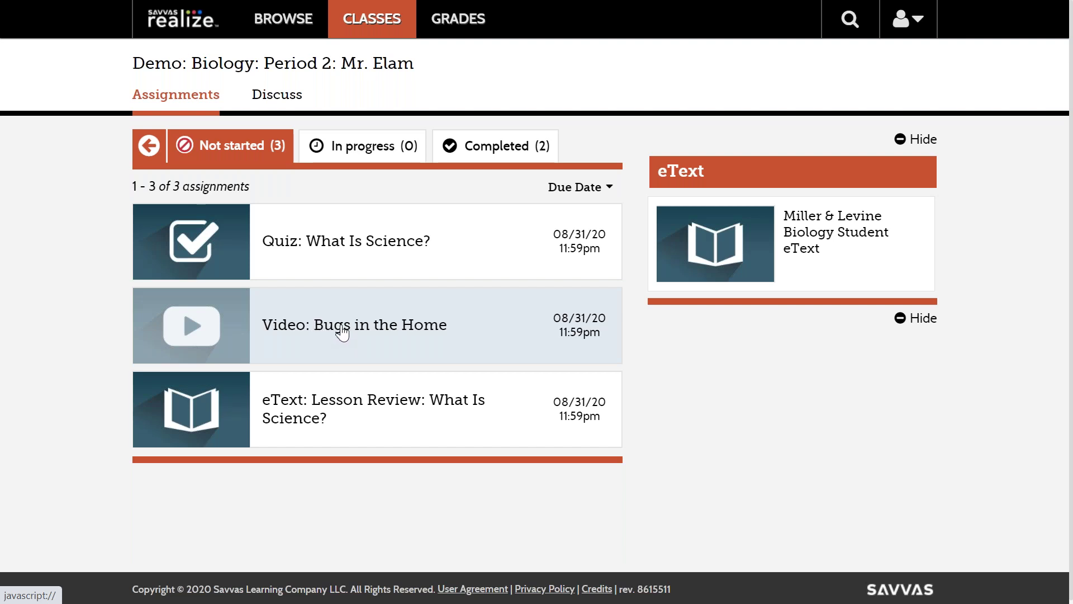
left_click(341, 332)
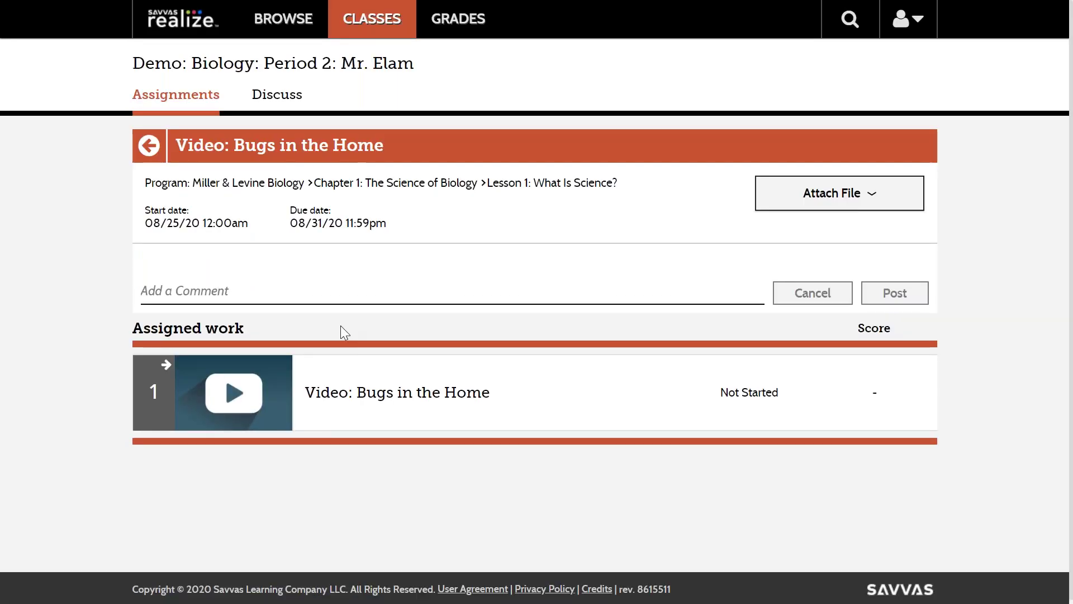
Step: Play and pause the Bugs in the Home video, then advance to page 2 of 2
left_click(363, 398)
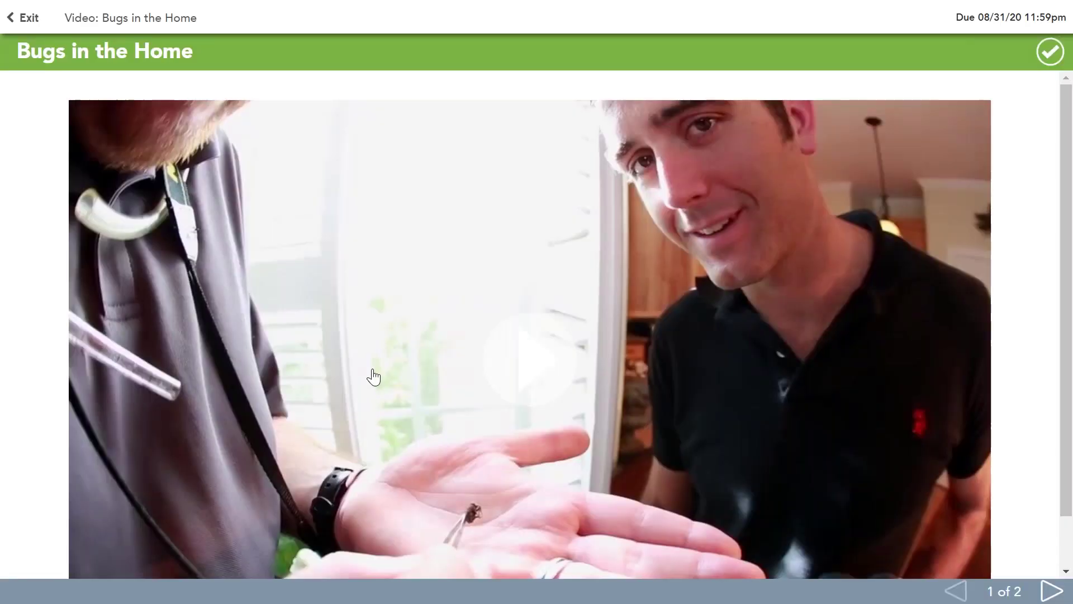
scroll(687, 350, "down", 2)
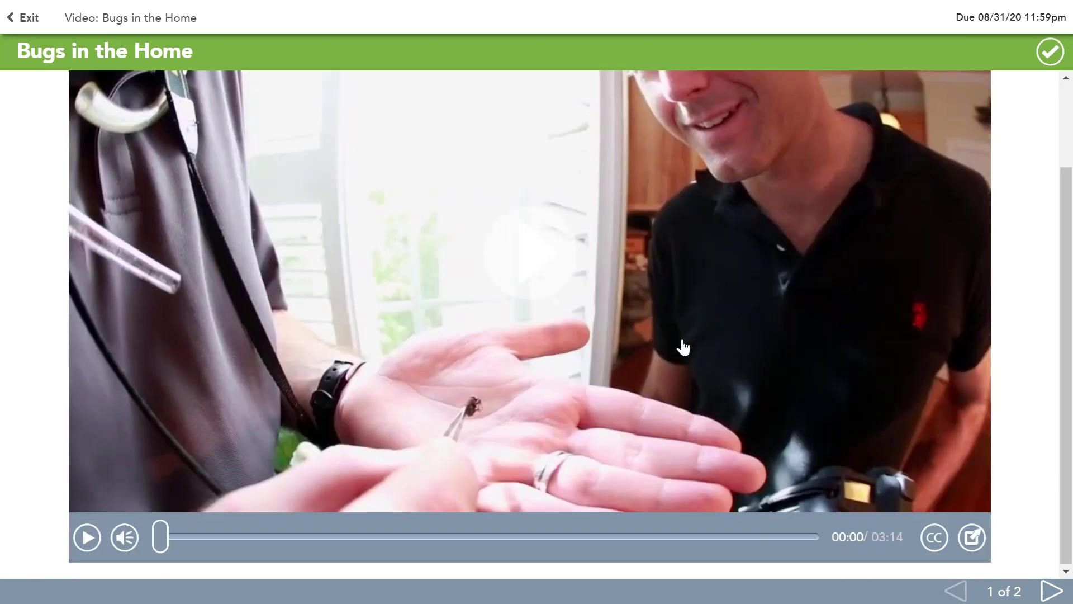
left_click(87, 539)
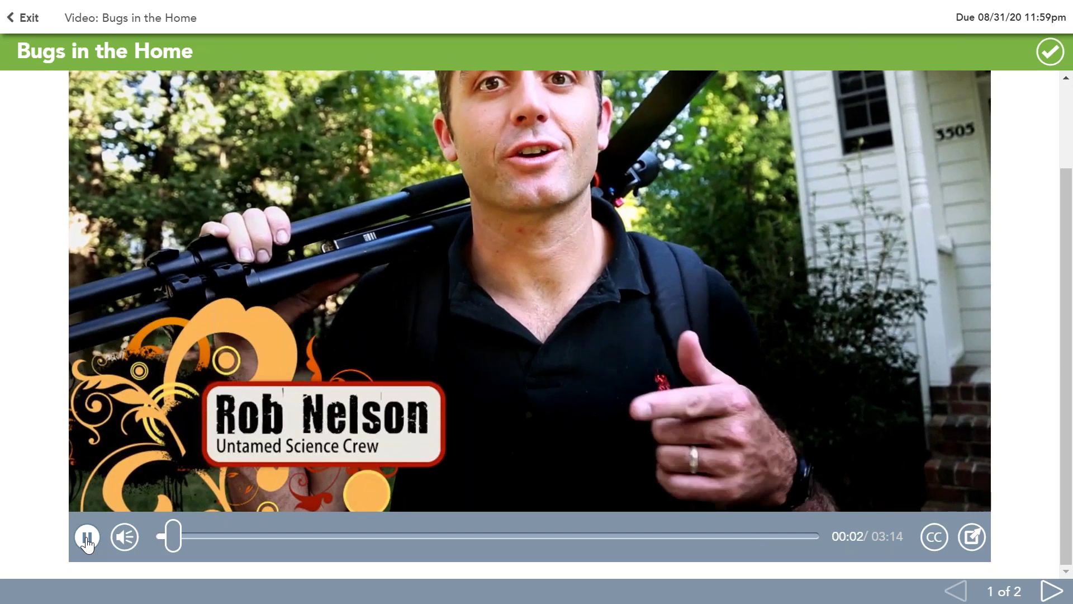
left_click(87, 540)
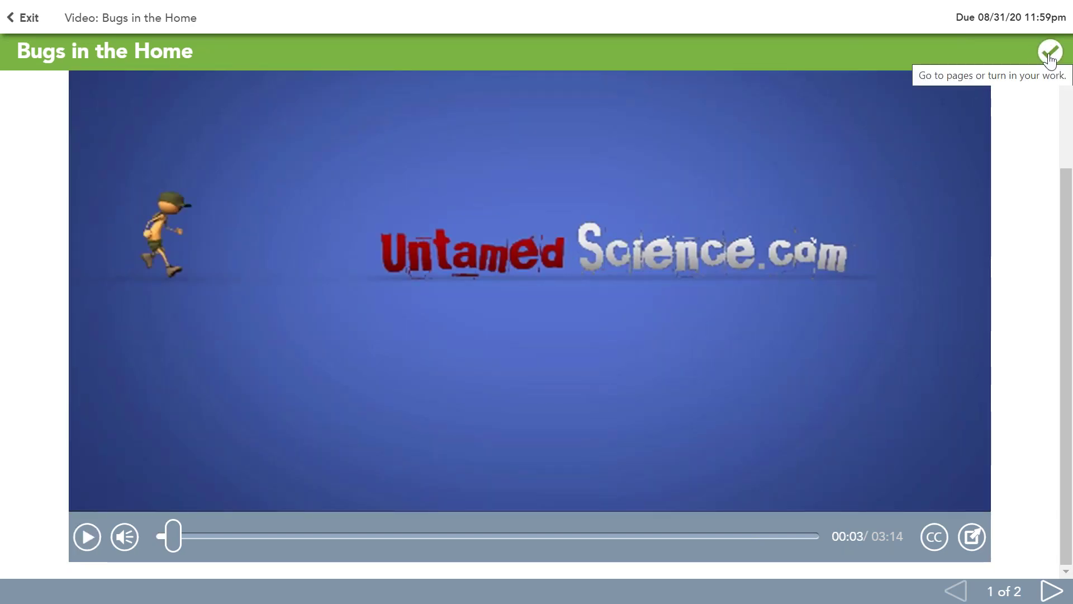
left_click(1053, 597)
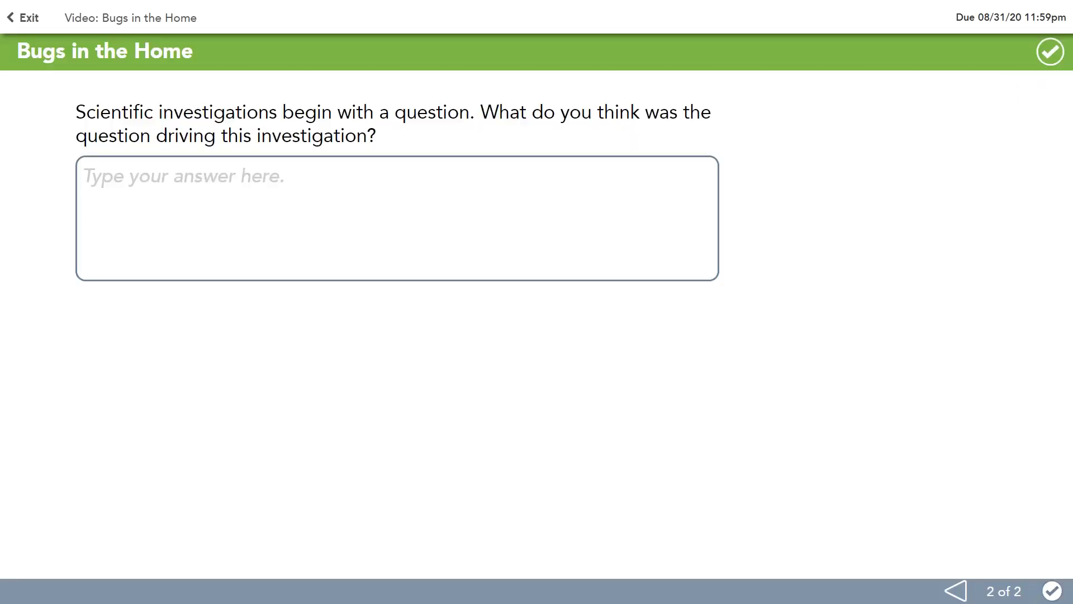
Step: Enter 'Sample answer...' as the response to the investigation question
left_click(111, 169)
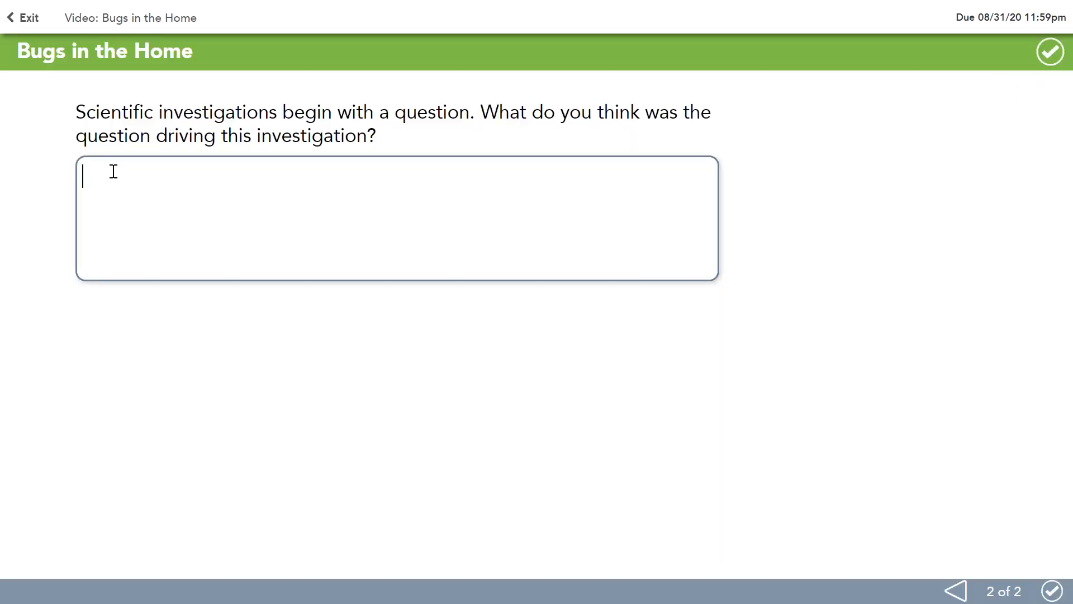
type("Sample answer...")
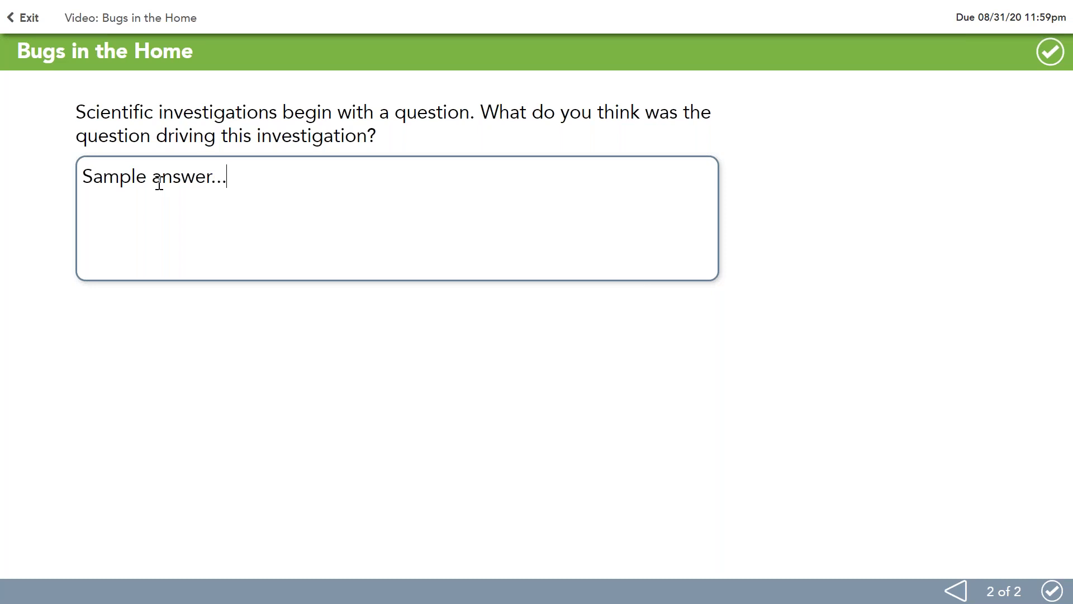
Step: Turn in and confirm the Bugs in the Home work, then close the confirmation
left_click(1050, 52)
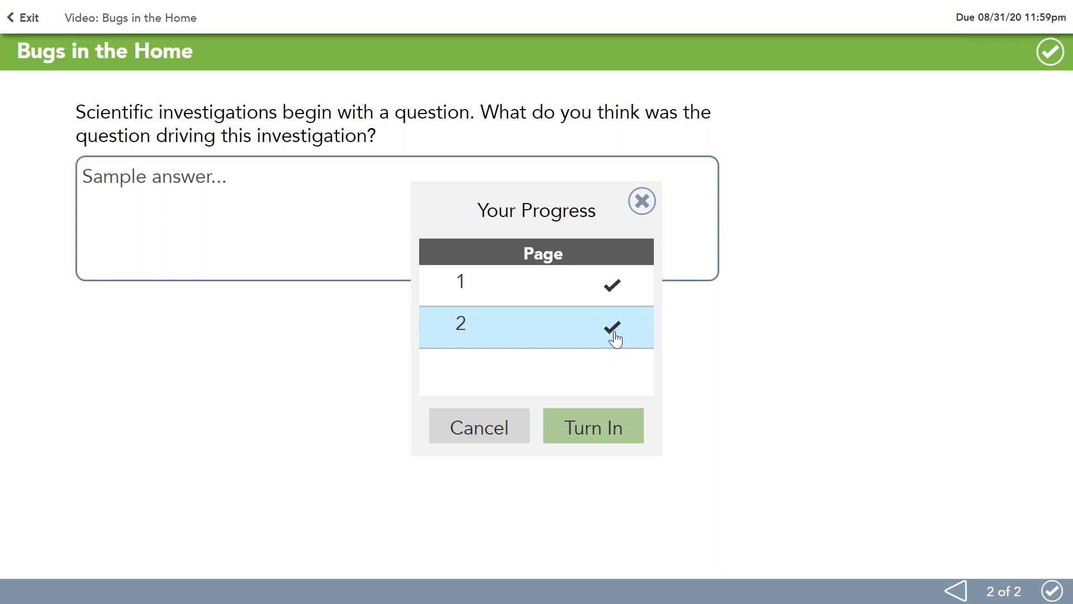
left_click(594, 431)
left_click(583, 376)
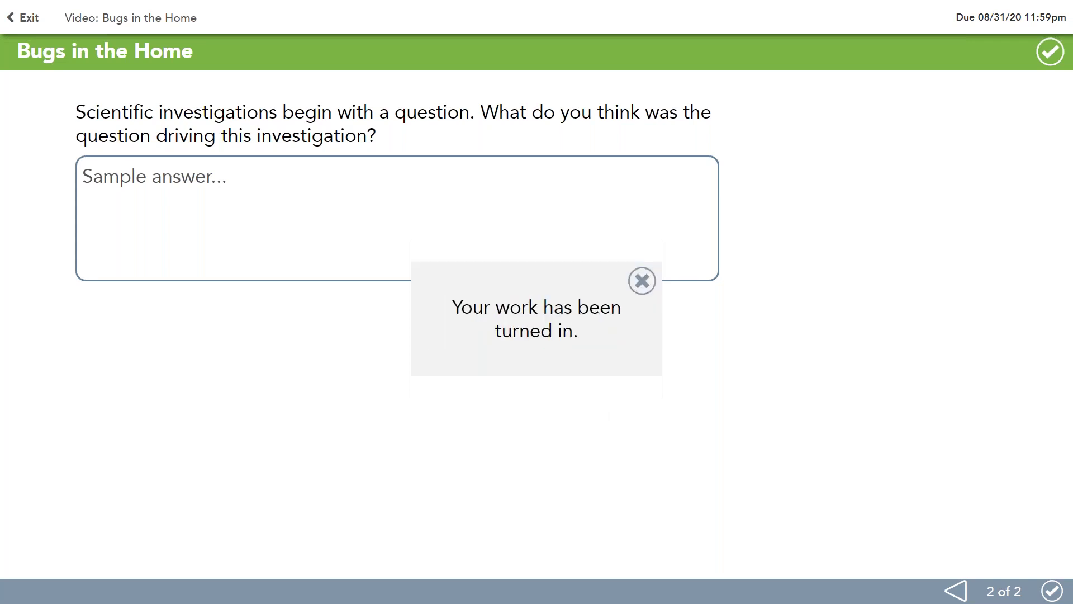
left_click(637, 286)
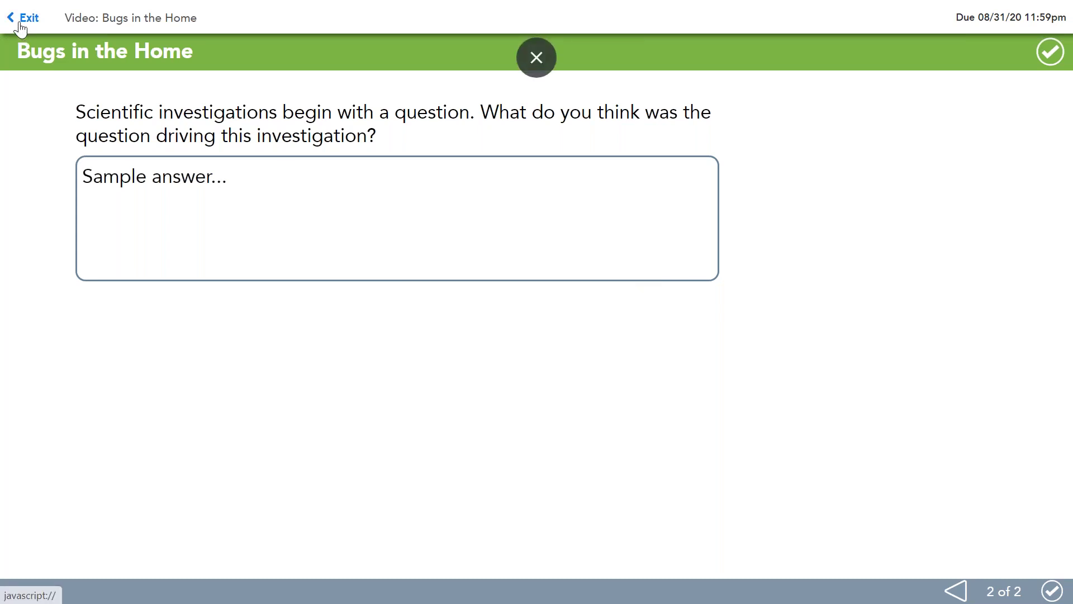
Step: Exit to Assignments, showing Completed (3), and open eText: Lesson Review: What Is Science?
left_click(20, 23)
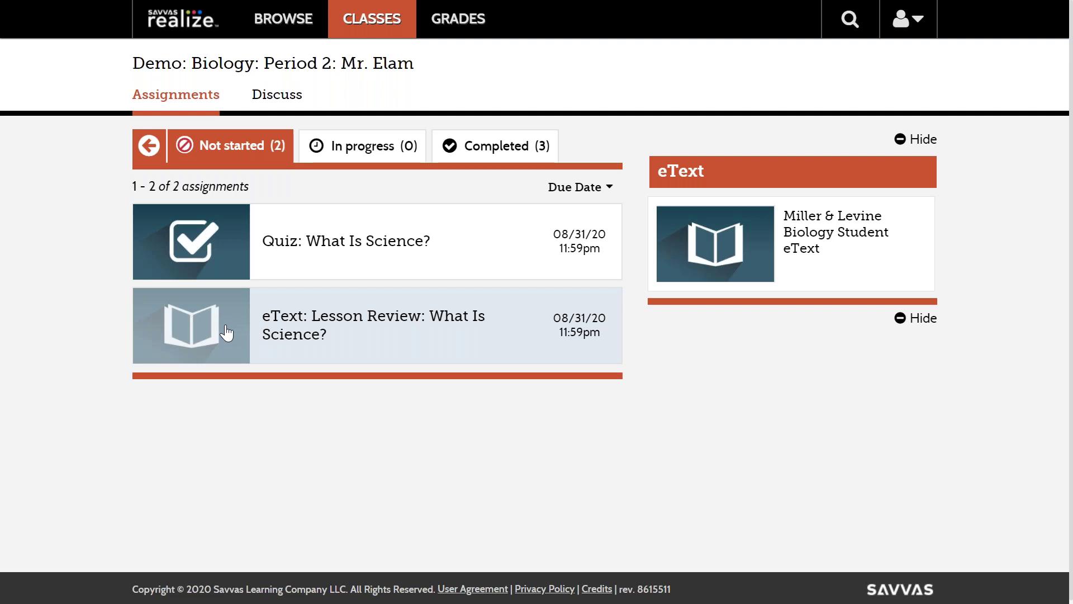
left_click(197, 338)
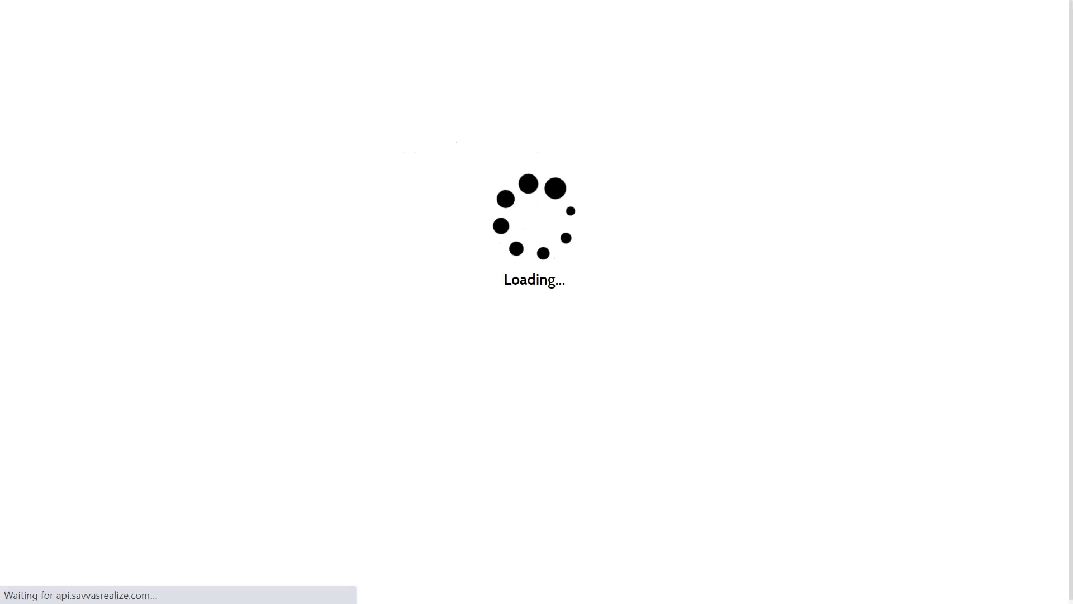